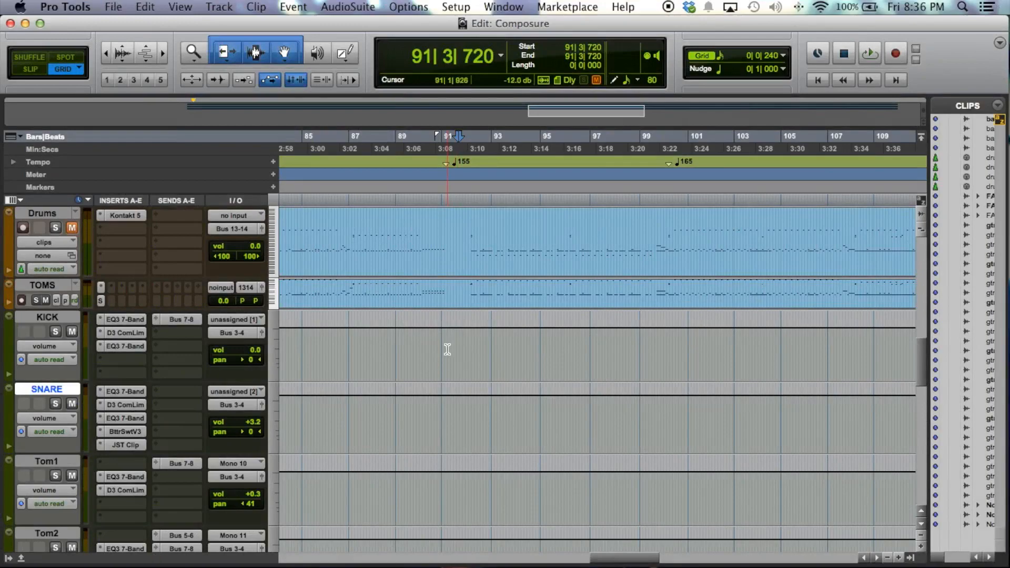
- Play the full mix twice from 91|3|720 to check the section, and save the session
click(459, 343)
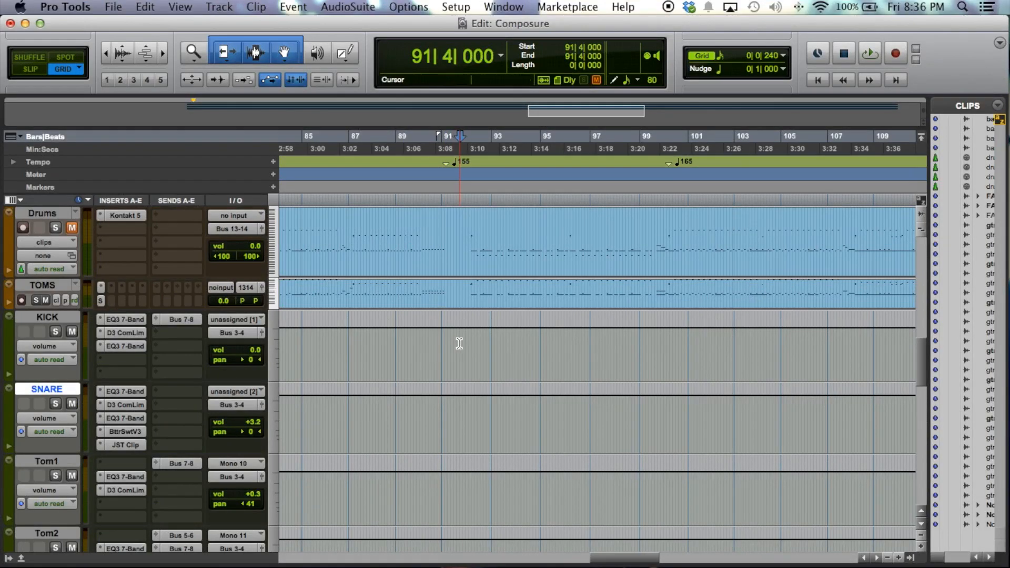
click(458, 344)
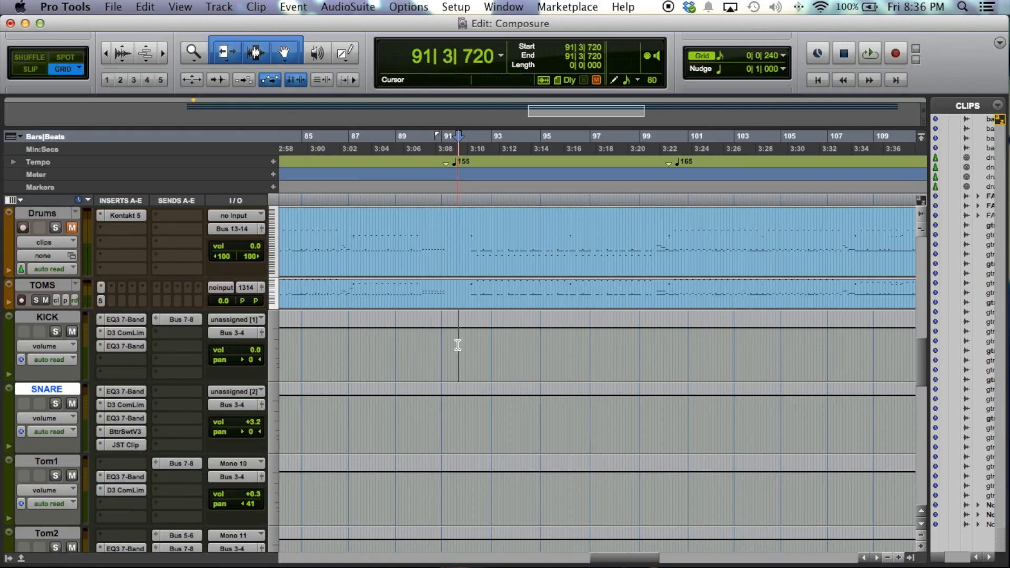
key(space)
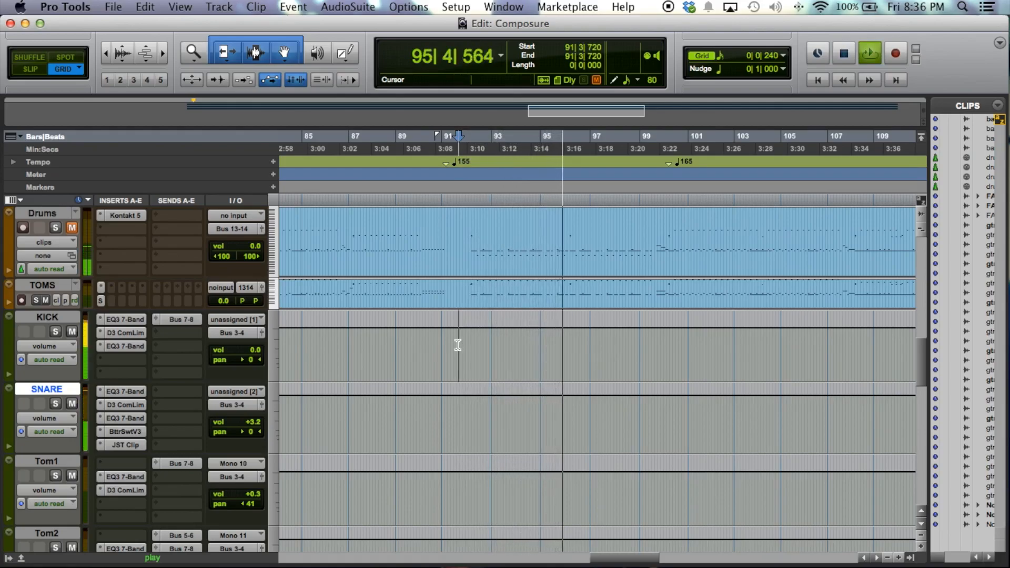
key(space)
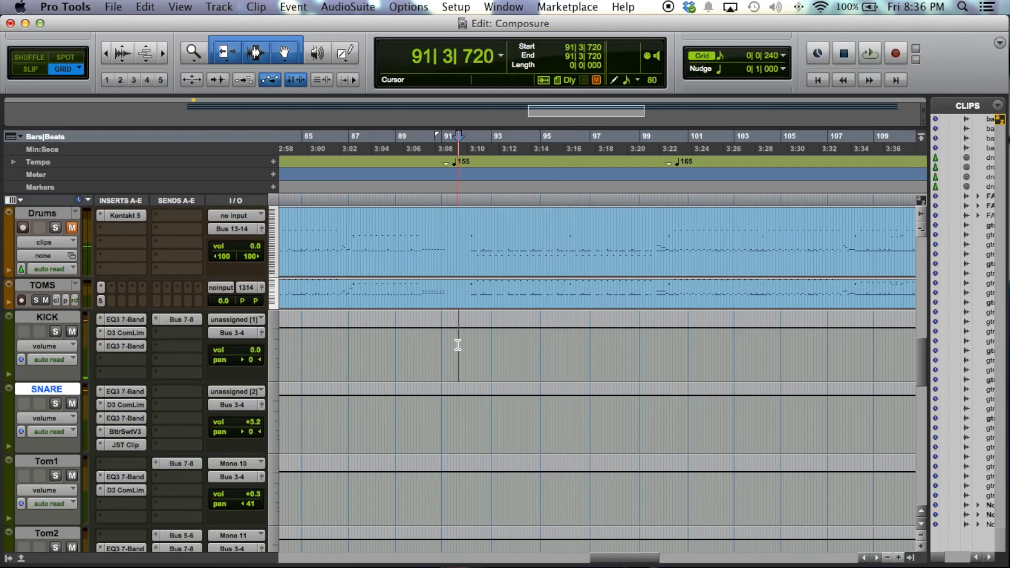
key(space)
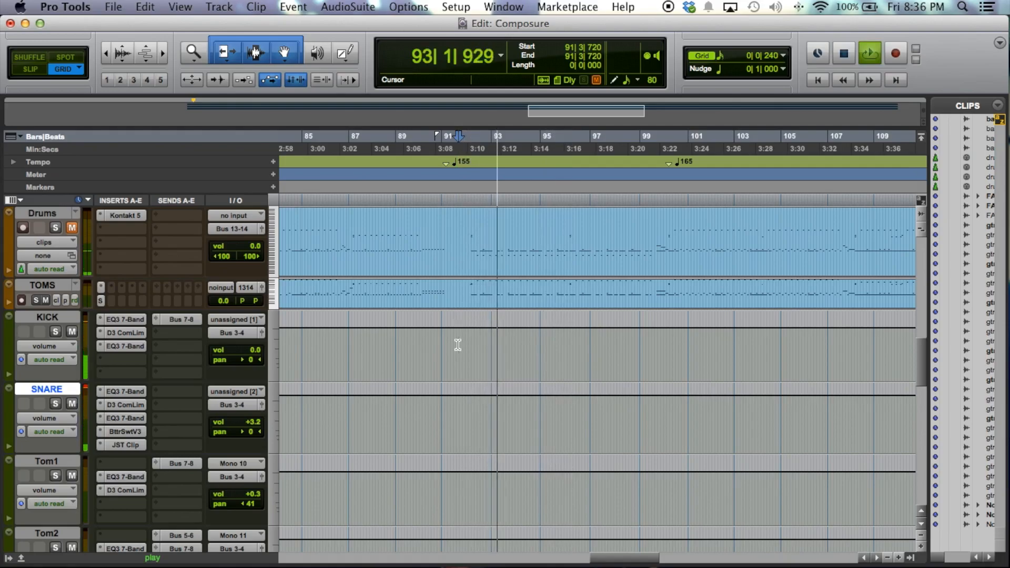
key(space)
key(super+s)
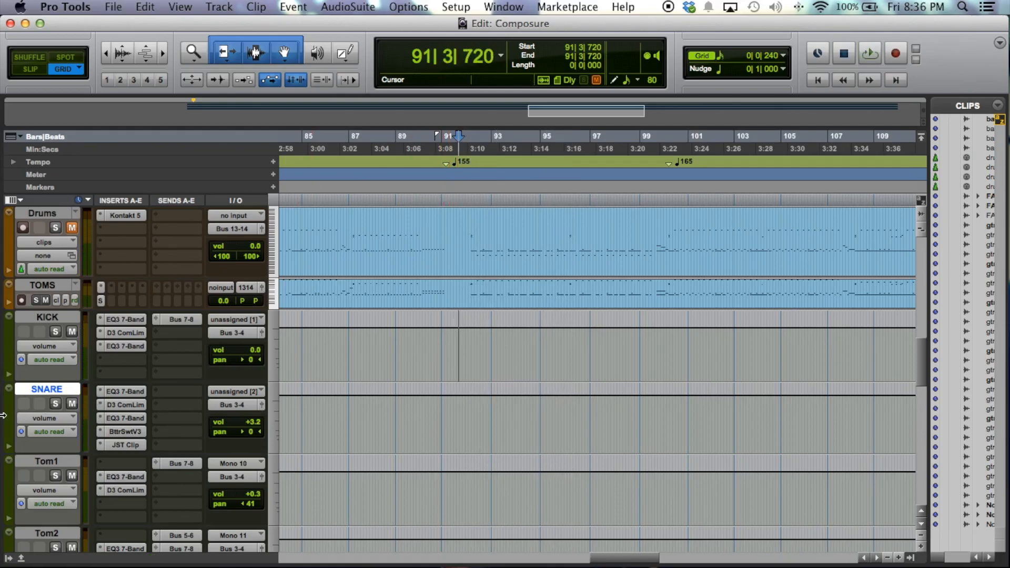
- Solo the MASTERING, DRUMBUS and SNARE tracks and audition the isolated snare from 91|3|720
scroll(449, 409, down, 10)
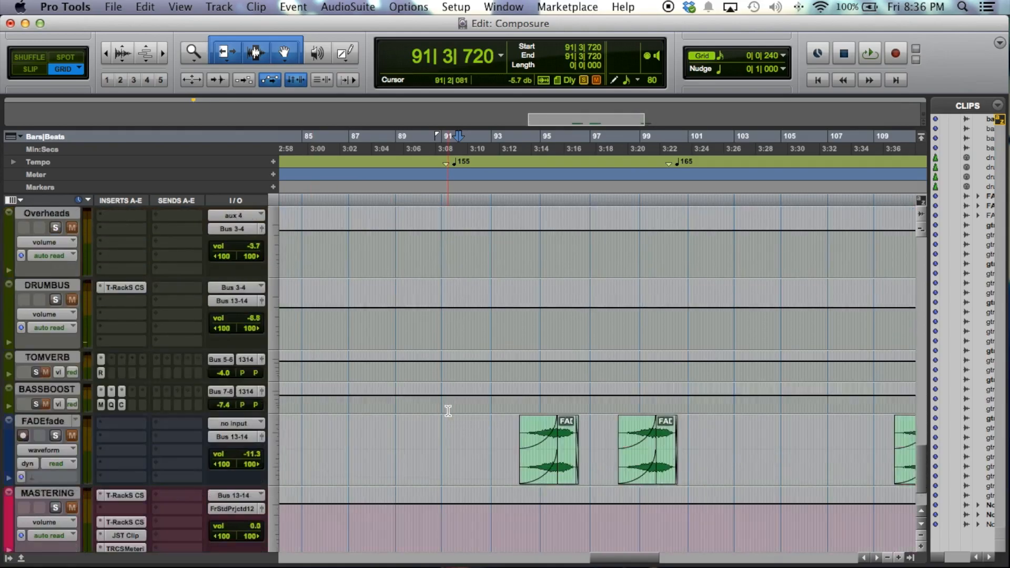
scroll(394, 405, up, 8)
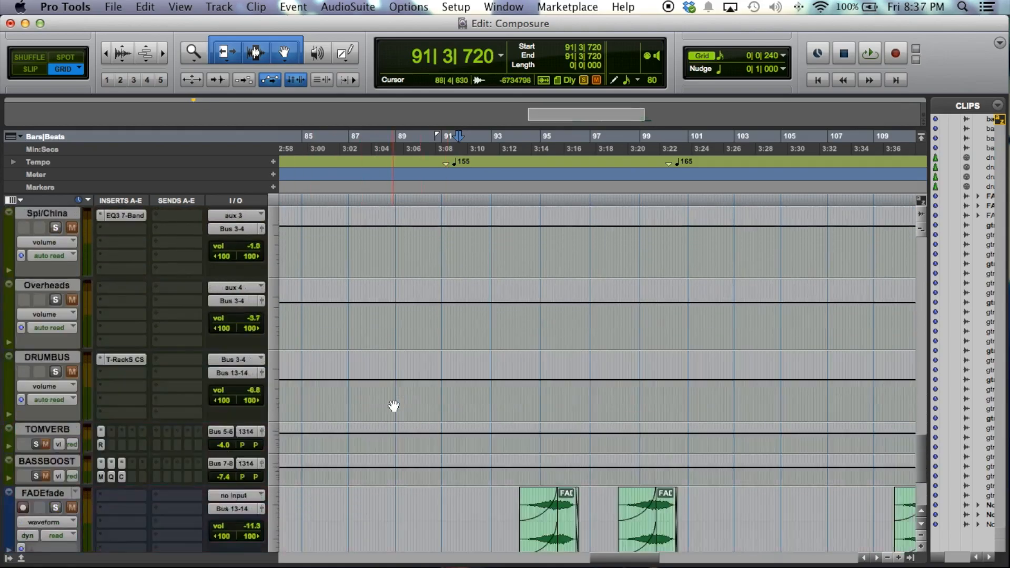
scroll(394, 405, down, 4)
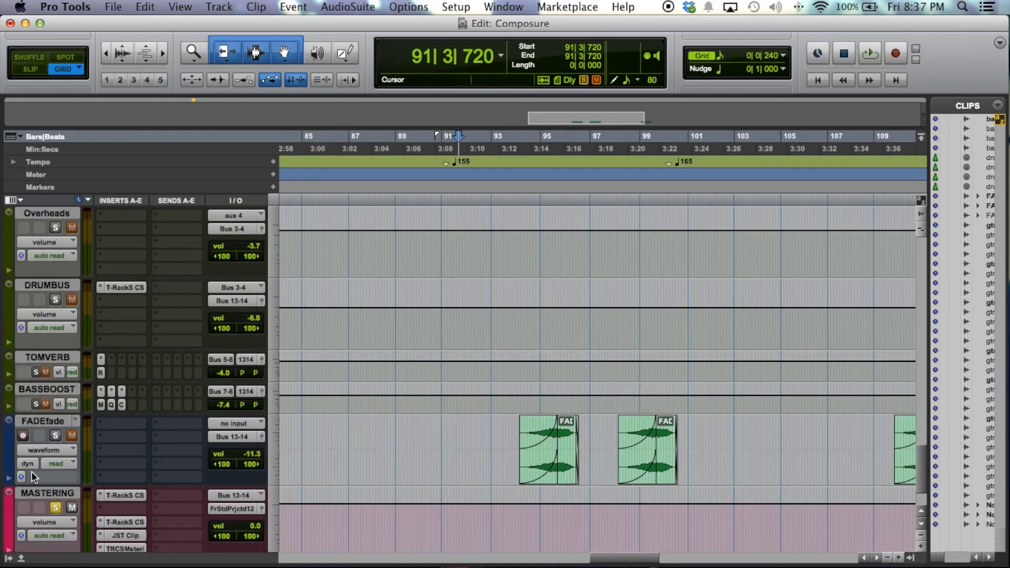
scroll(37, 476, up, 1)
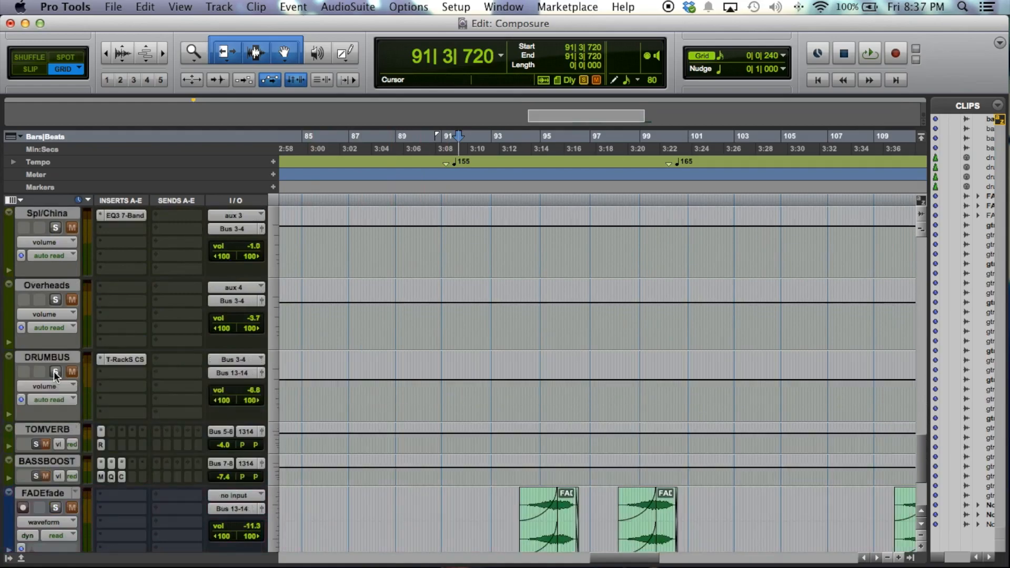
scroll(390, 388, up, 10)
key(space)
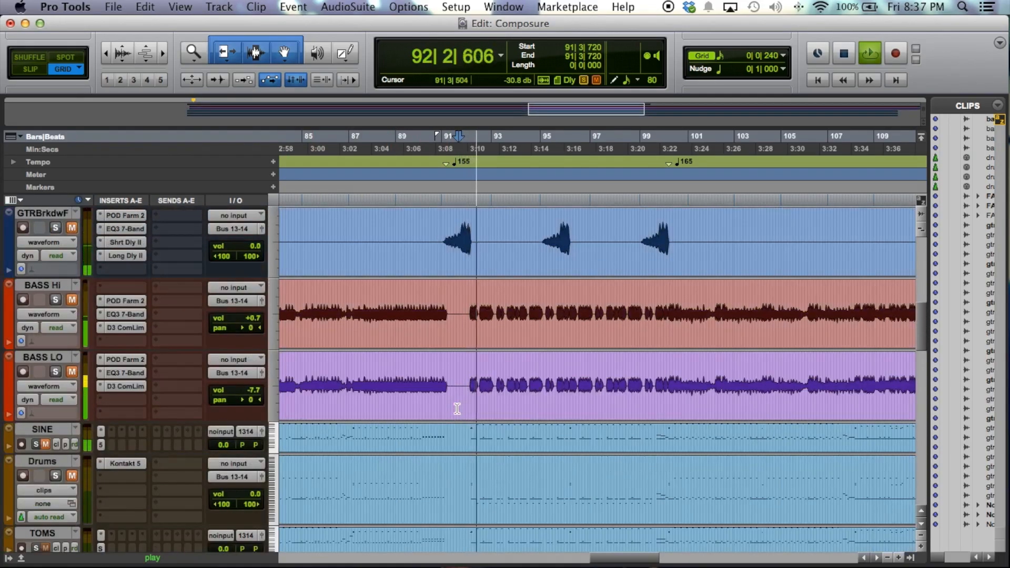
scroll(457, 409, down, 5)
key(space)
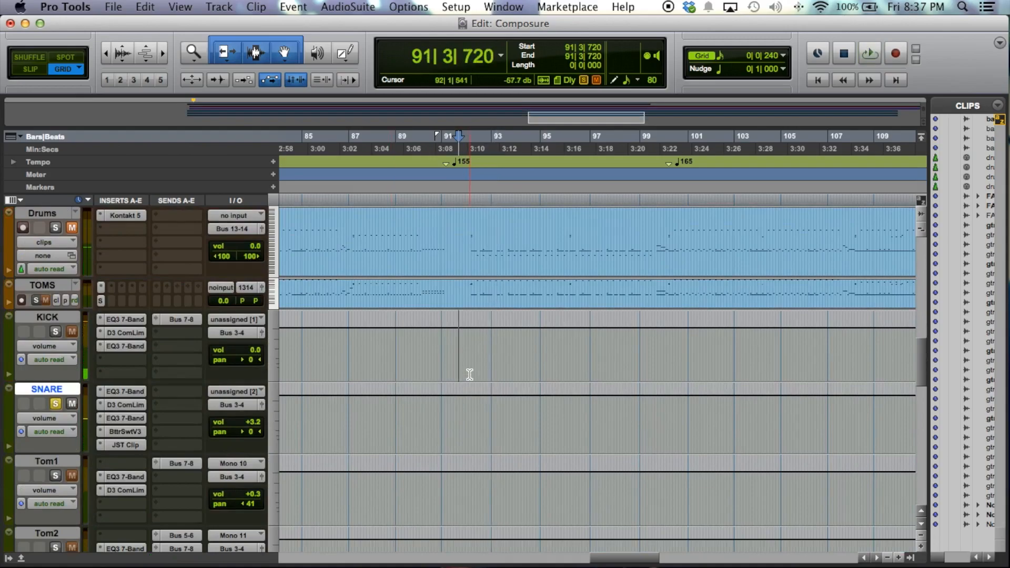
- Locate a single snare hit by ear on the Drums track, select 92|3|720 to 93|3|480 there, and save the session
scroll(469, 375, up, 1)
click(476, 268)
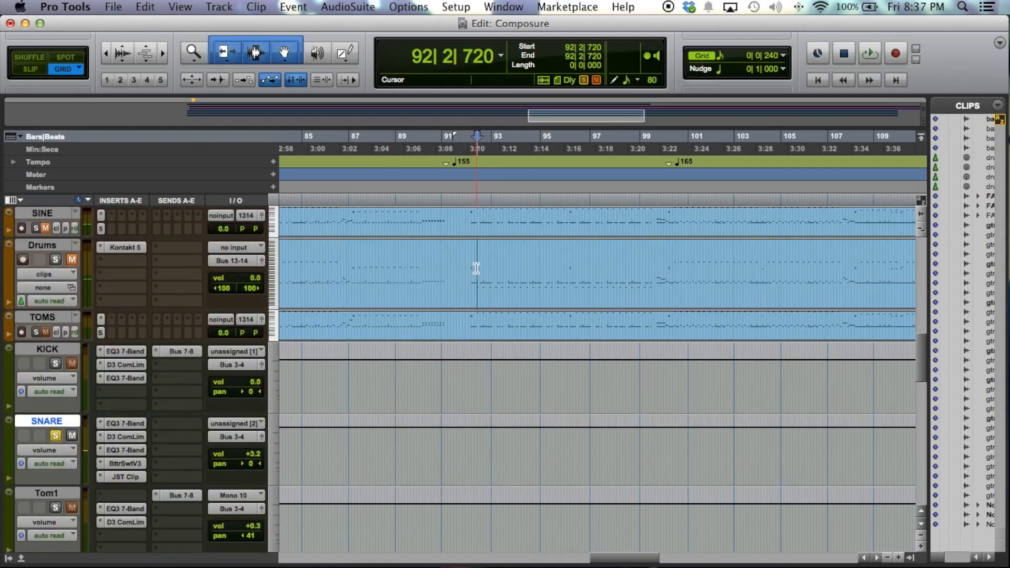
key(super+])
key(super+])
key(super+])
scroll(475, 269, right, 4)
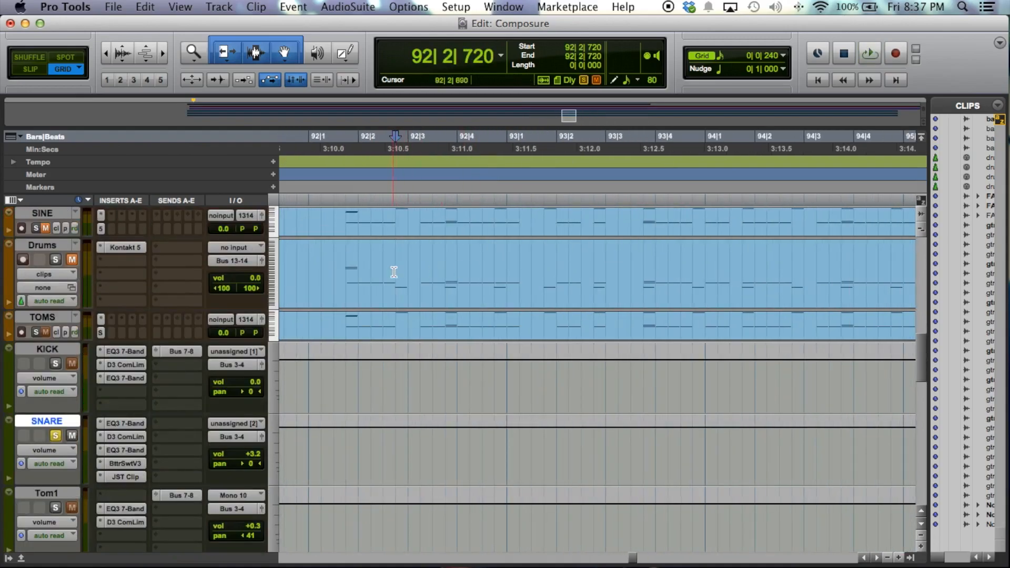
key(space)
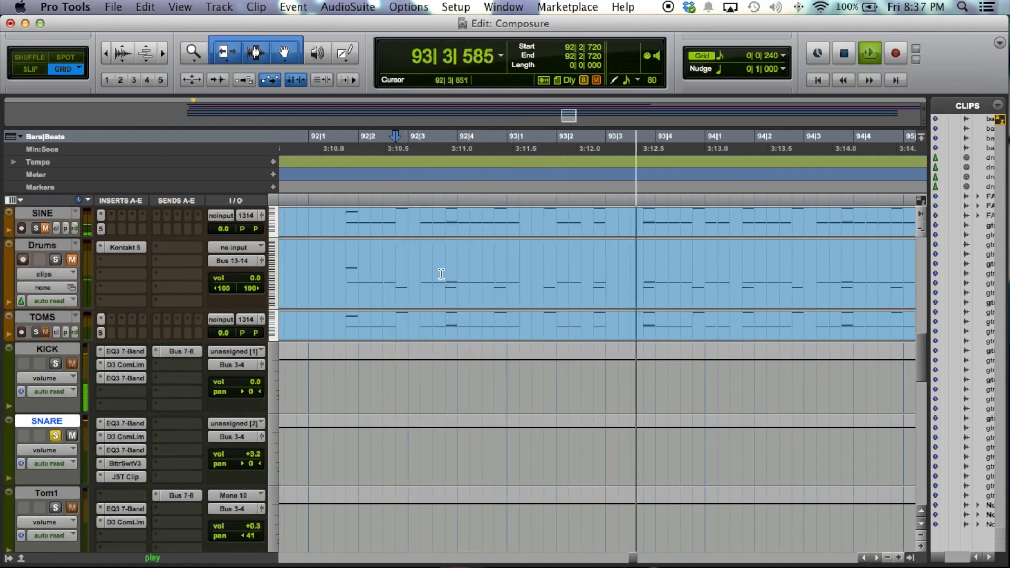
key(space)
drag(445, 275, 635, 275)
key(super+s)
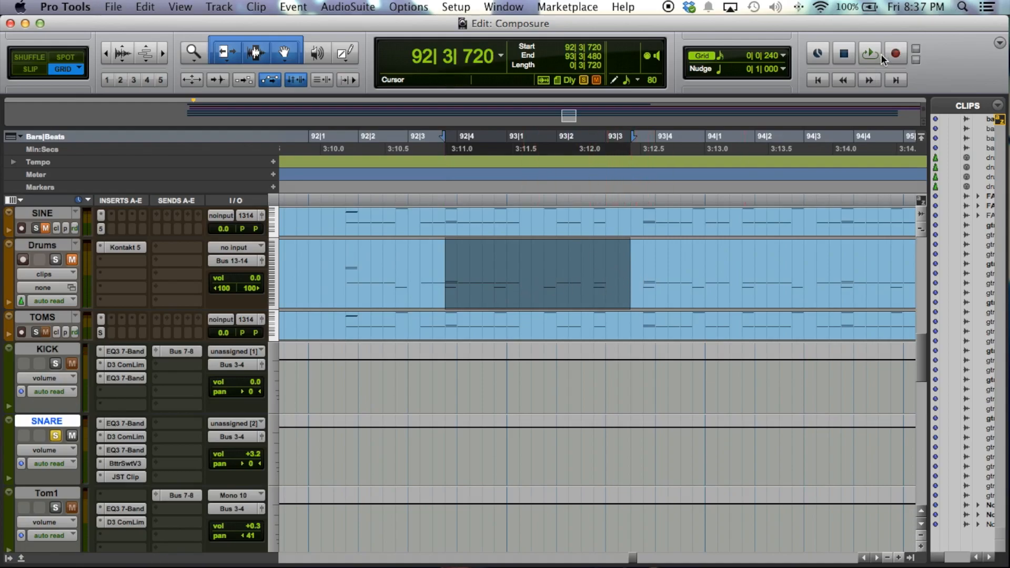
- Set up a bounce to disk of the selected snare hit as a WAV file with 24 Bit depth
click(119, 11)
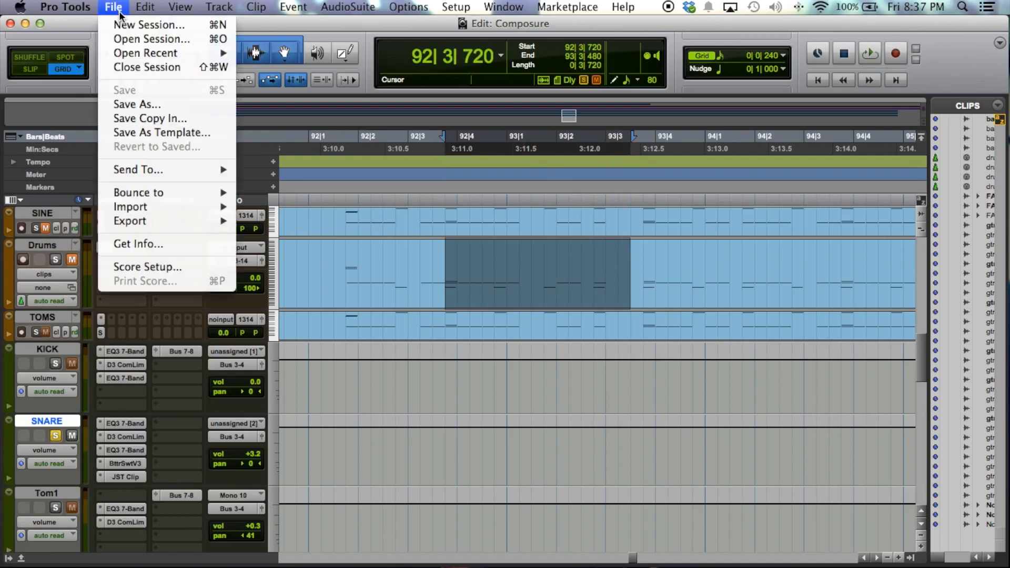
mouse_move(199, 200)
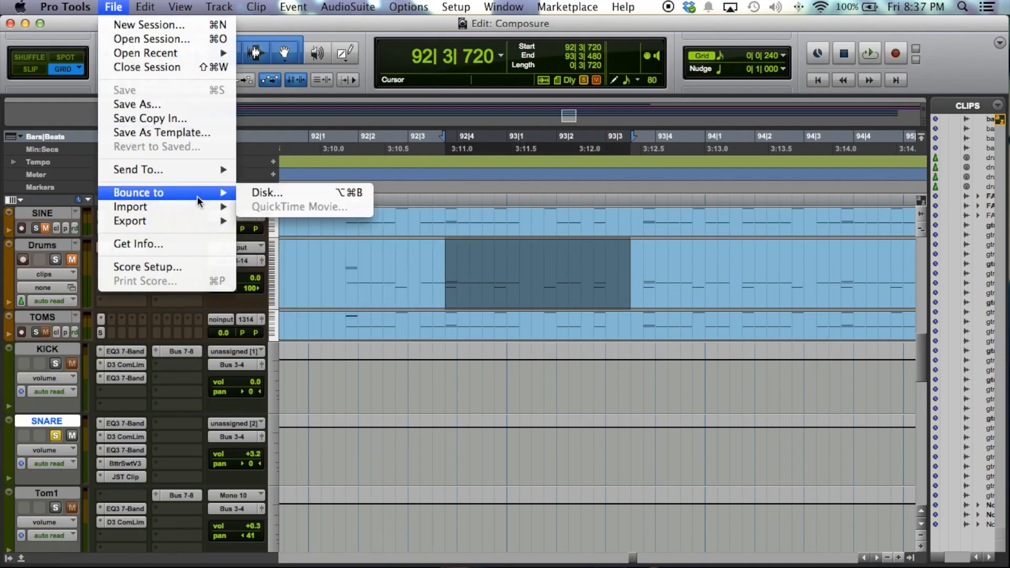
click(266, 193)
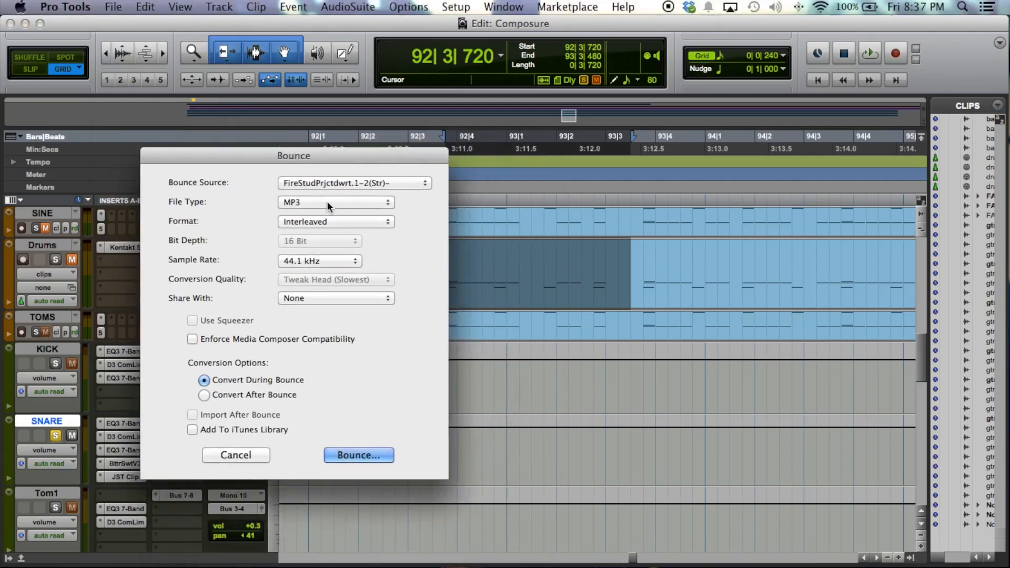
click(326, 201)
click(312, 178)
click(311, 239)
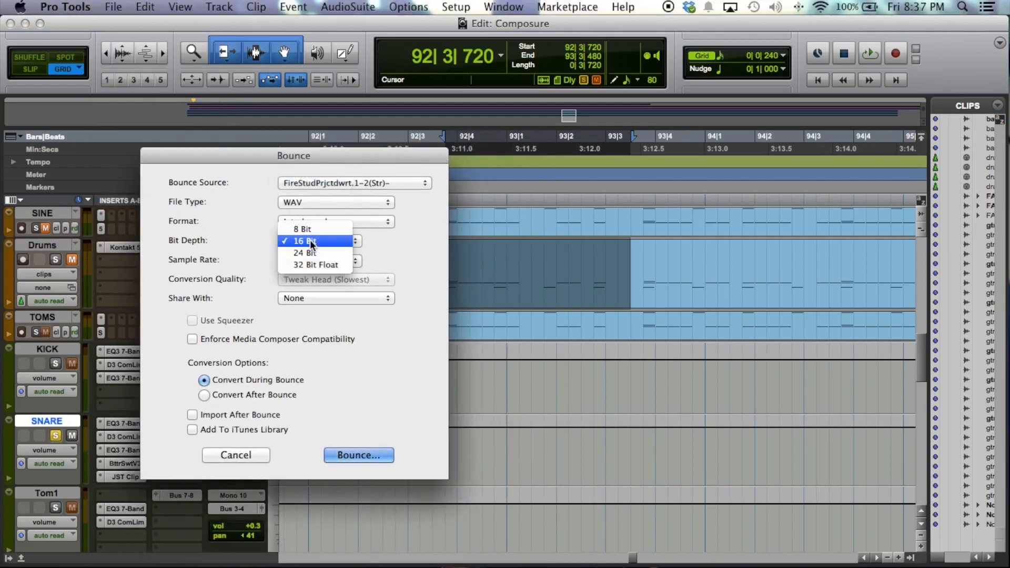
click(312, 253)
- Bounce the selection to the Desktop under the file name snare
click(353, 459)
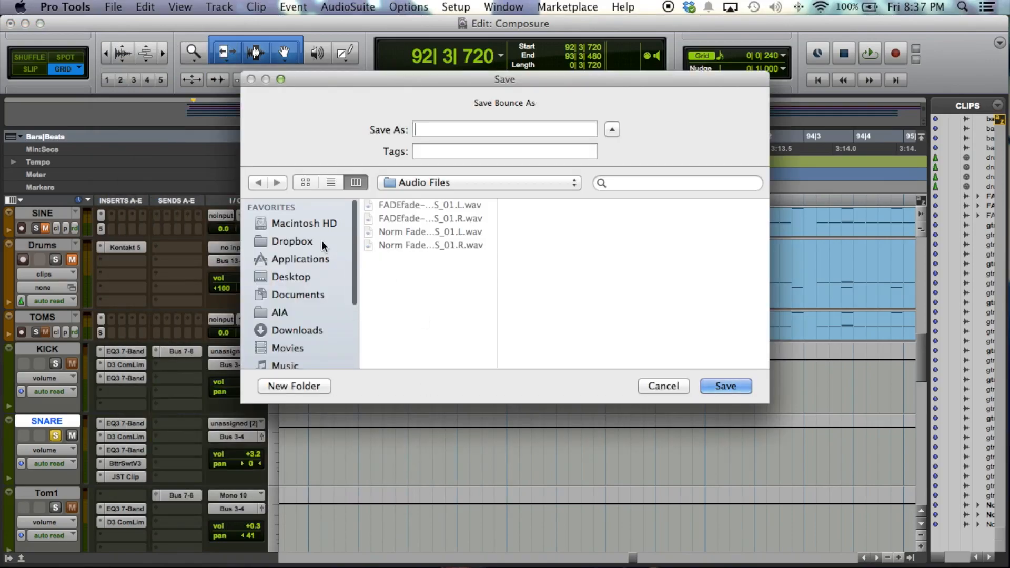
click(302, 277)
text(snare)
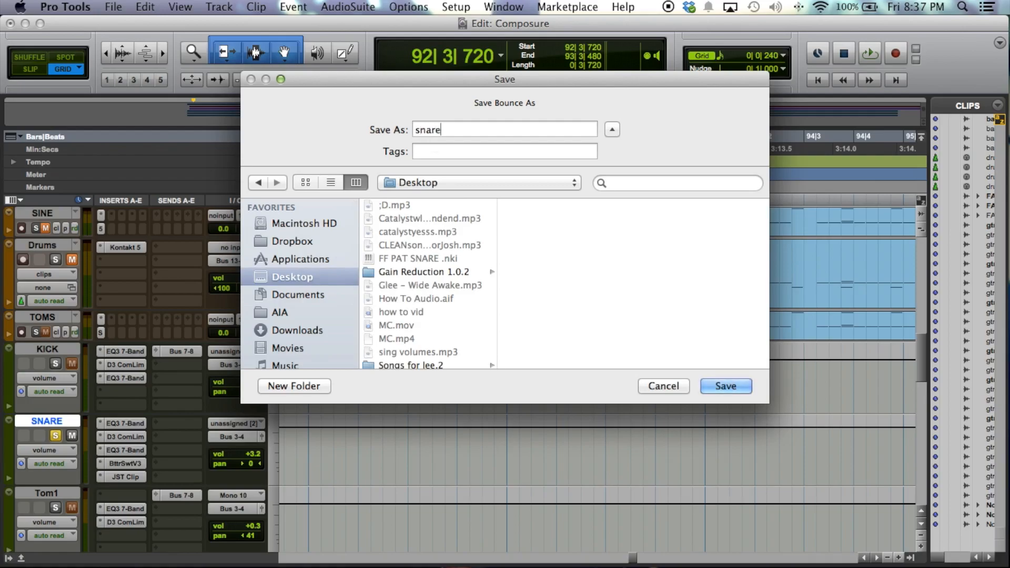
key(Return)
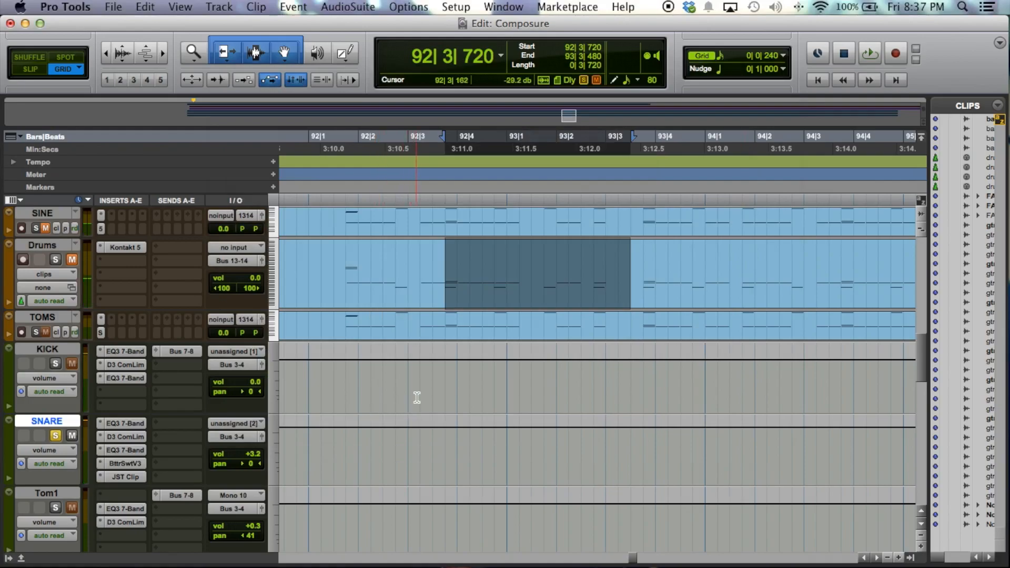
- Save the session and import snare.wav from the Desktop onto a new track at 92|3|240
click(425, 264)
key(super+s)
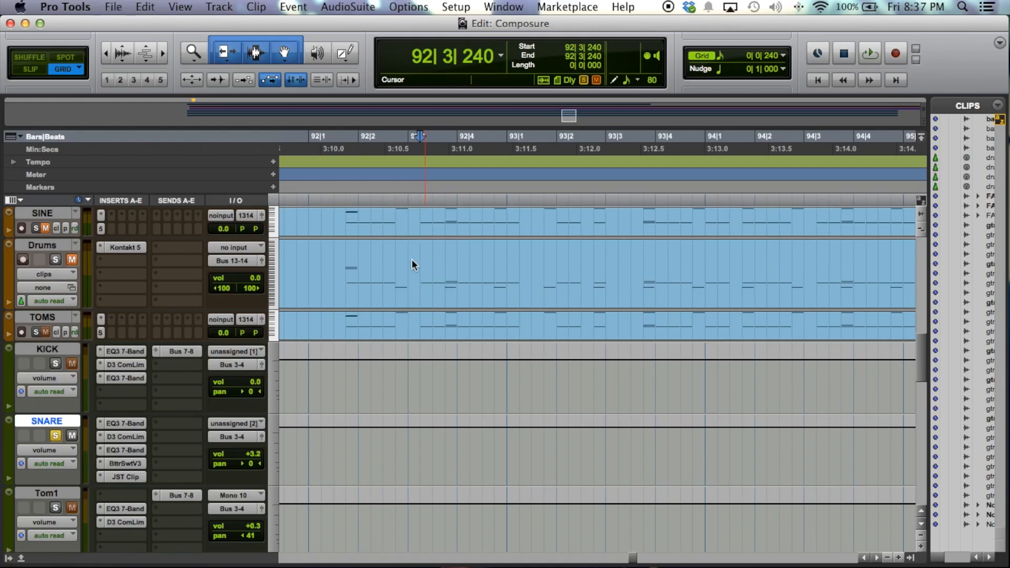
key(super+shift+i)
scroll(204, 146, down, 3)
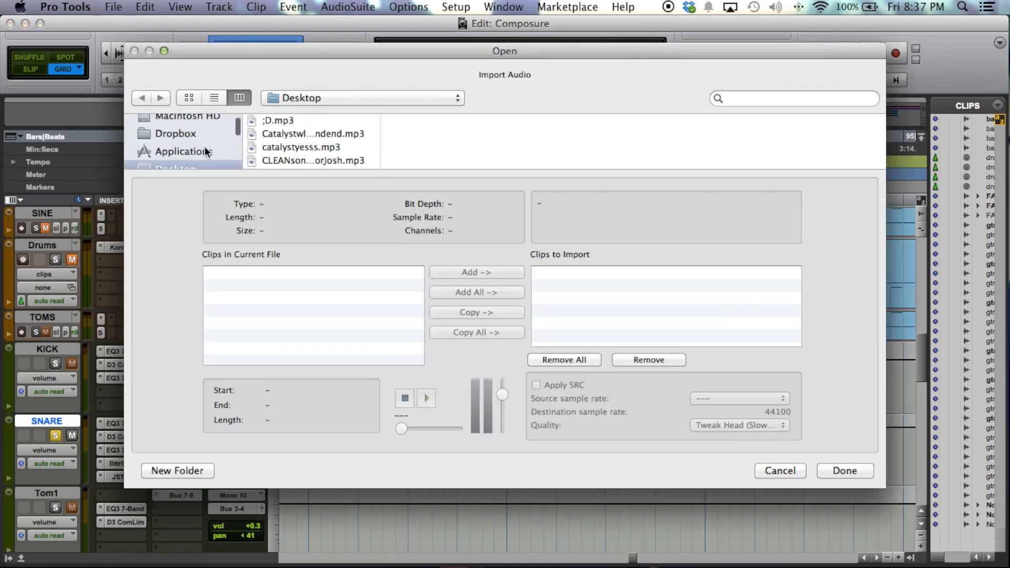
scroll(285, 140, down, 5)
scroll(285, 140, down, 8)
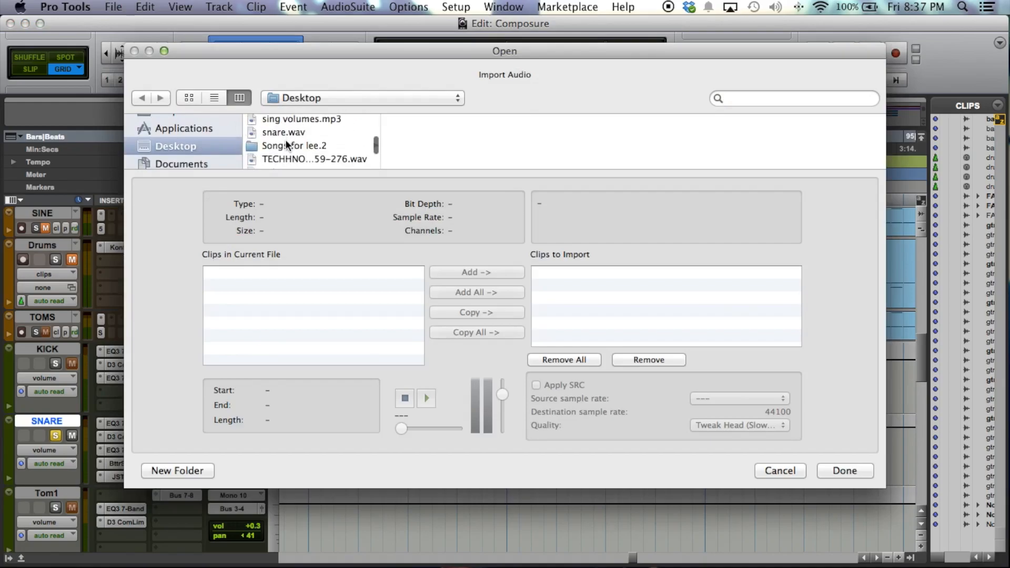
double_click(306, 132)
click(848, 470)
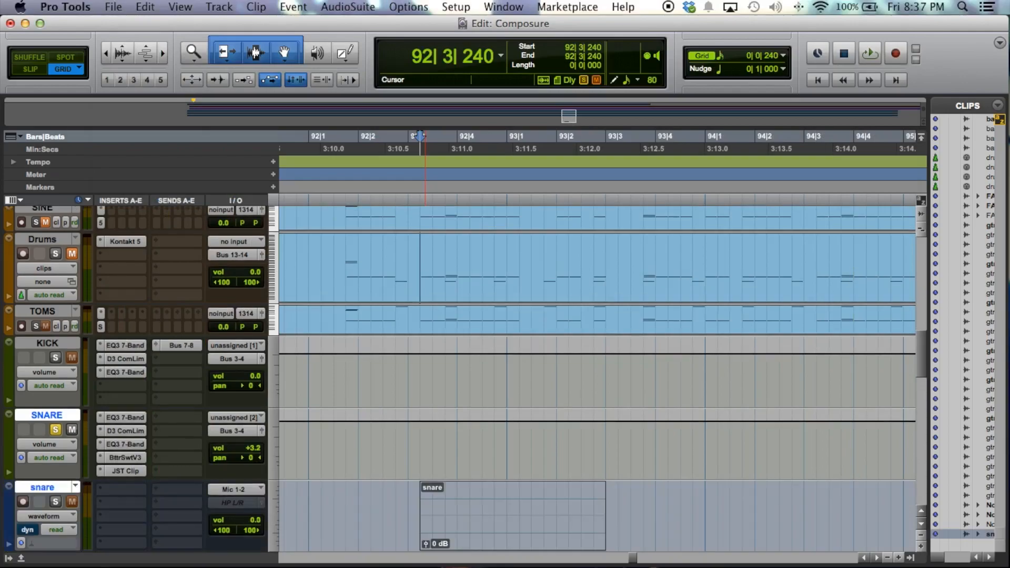
drag(47, 488, 52, 418)
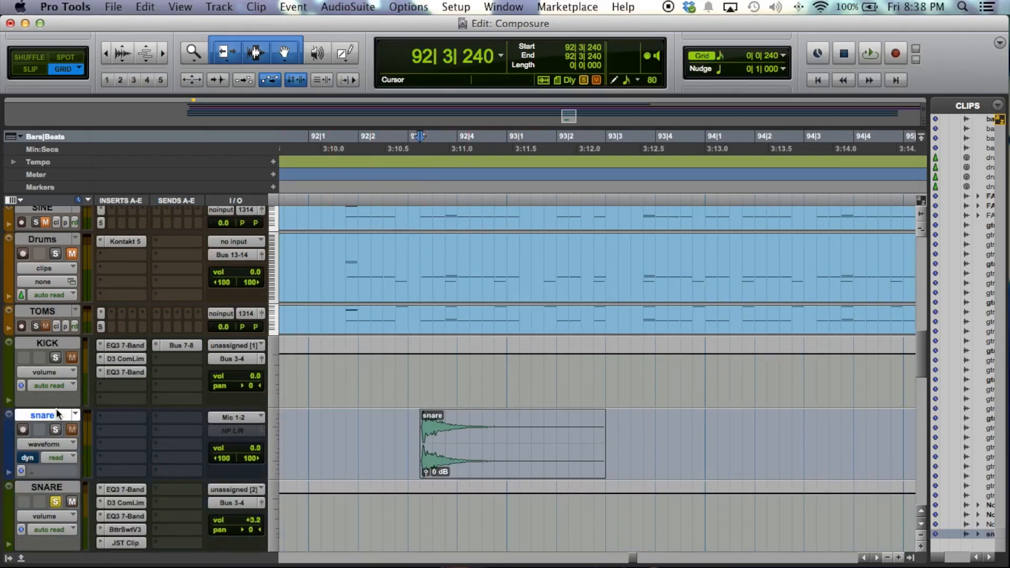
scroll(52, 435, down, 4)
scroll(54, 387, up, 2)
drag(51, 317, 51, 453)
scroll(150, 428, down, 5)
scroll(327, 368, up, 4)
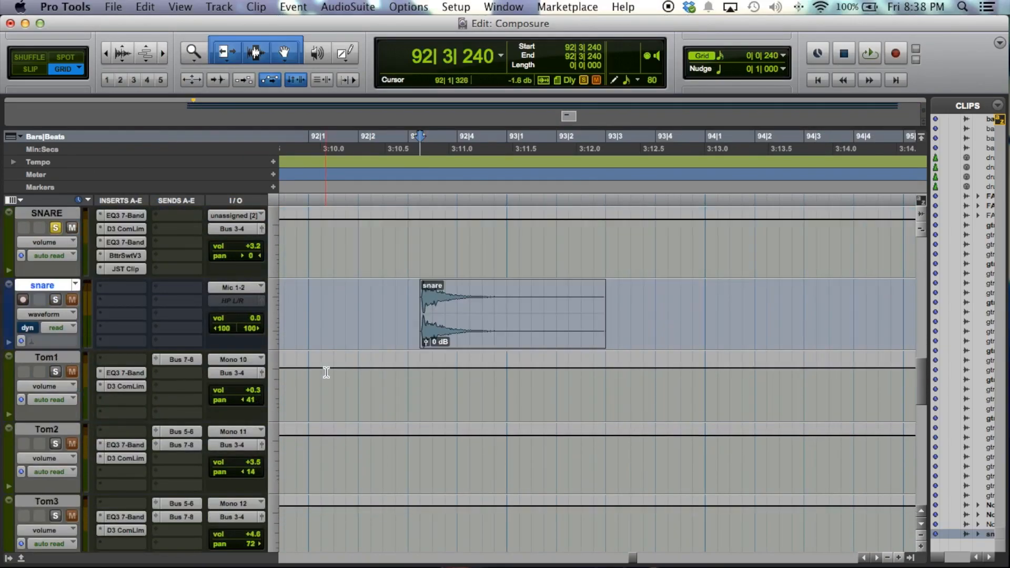
- Route the imported snare track's output to FrStdPrjctd12, keeping Mic 1-2 as its input
click(432, 378)
click(408, 375)
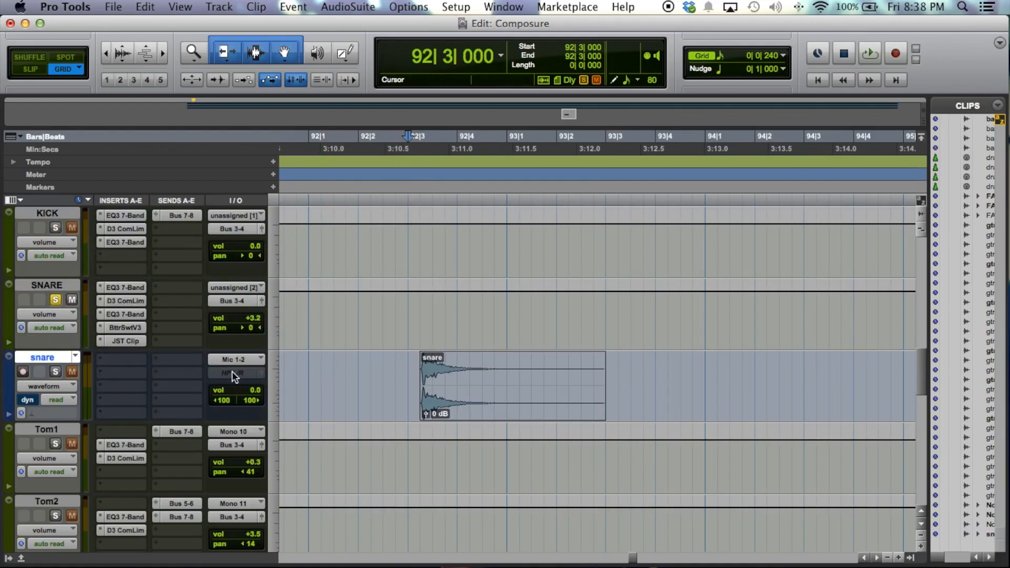
click(237, 359)
click(355, 333)
click(240, 372)
click(396, 308)
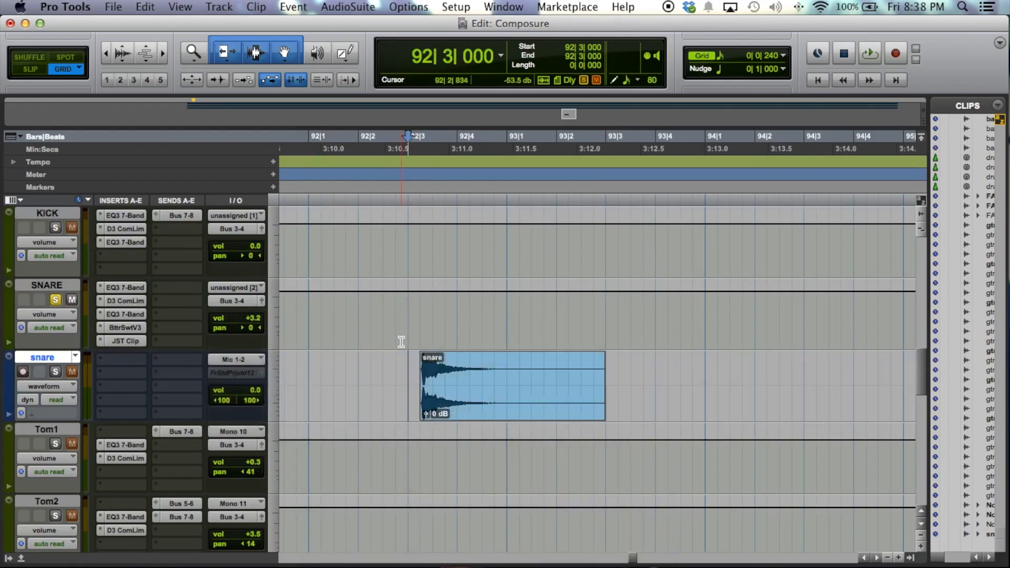
- Turn off solo on the SNARE, MASTERING and DRUMBUS tracks
click(57, 301)
scroll(169, 407, down, 10)
click(71, 430)
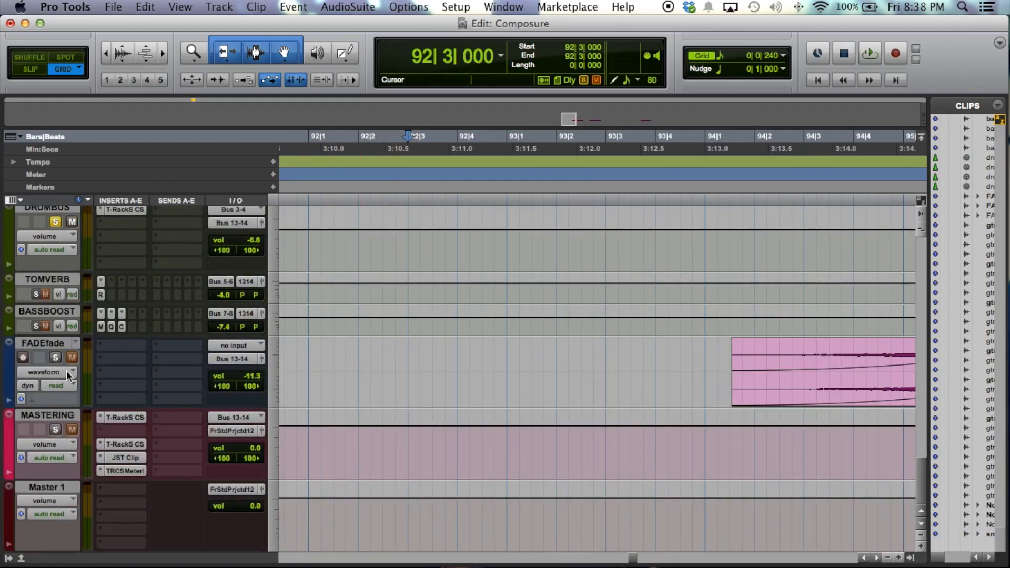
click(55, 430)
scroll(599, 356, up, 4)
scroll(598, 356, up, 6)
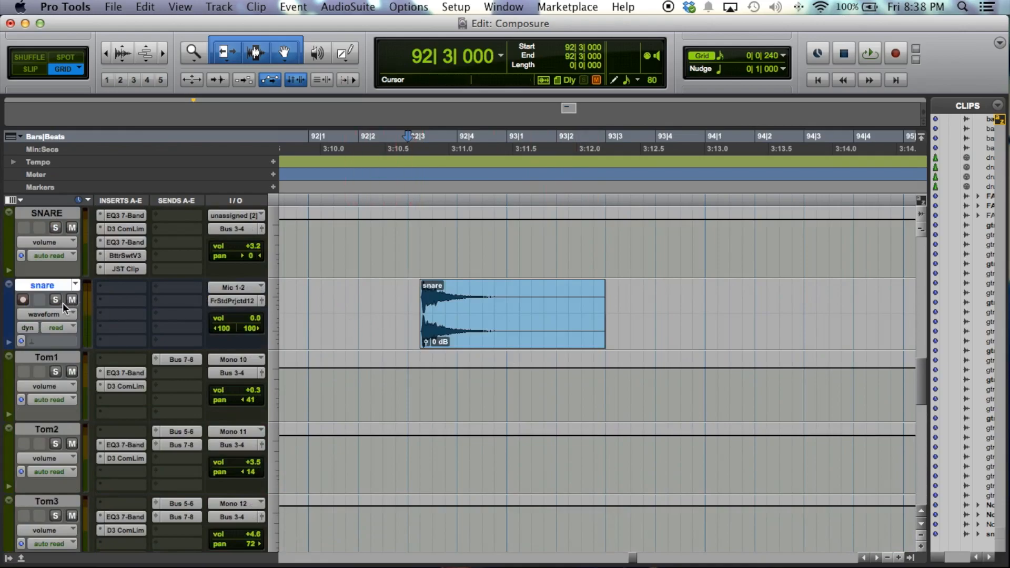
- Solo the imported snare track and audition its clip from 92|2|480
click(55, 301)
click(386, 297)
key(space)
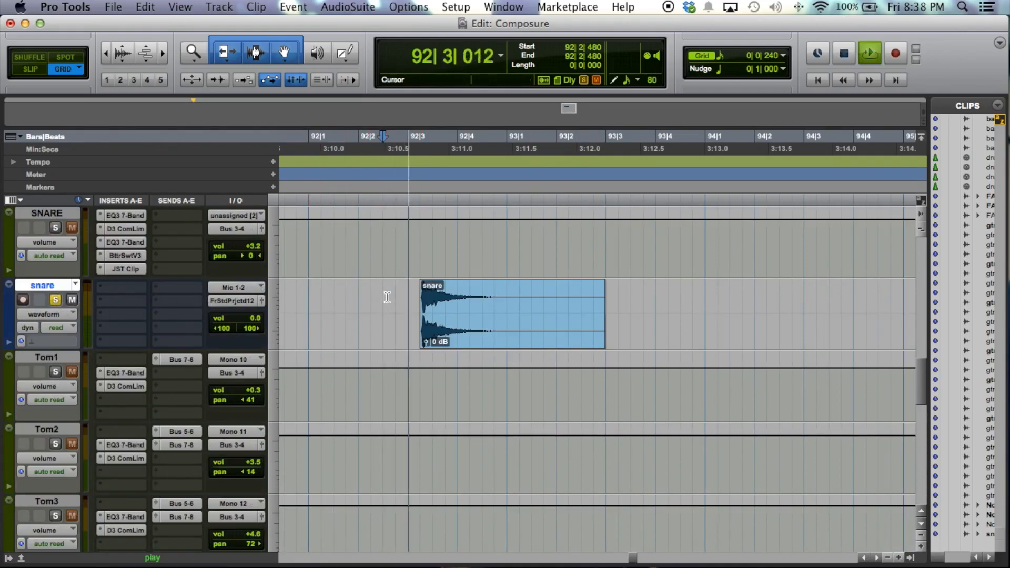
key(space)
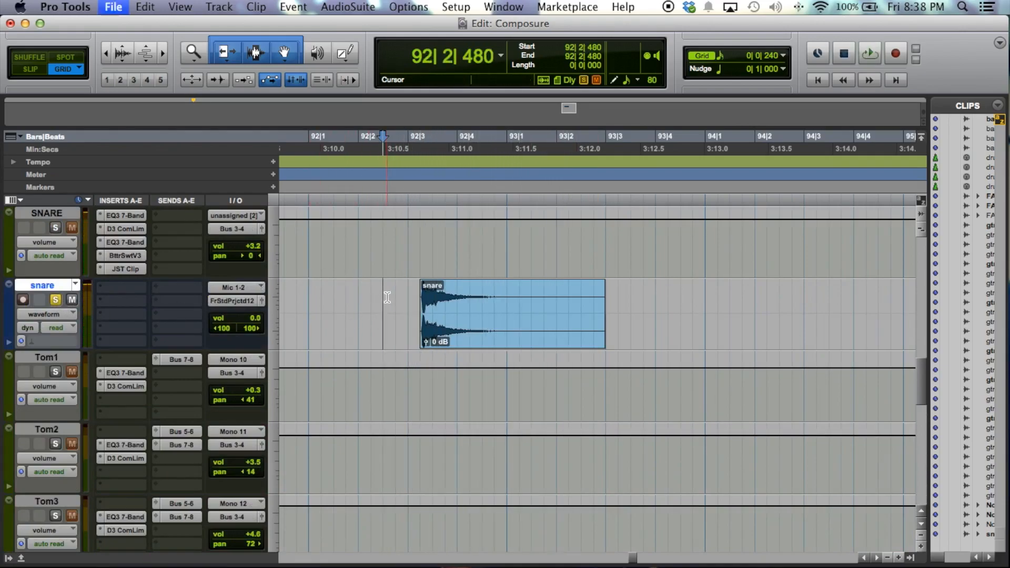
- Reverse the imported snare clip by rendering the AudioSuite Reverse effect with its factory default settings
click(500, 332)
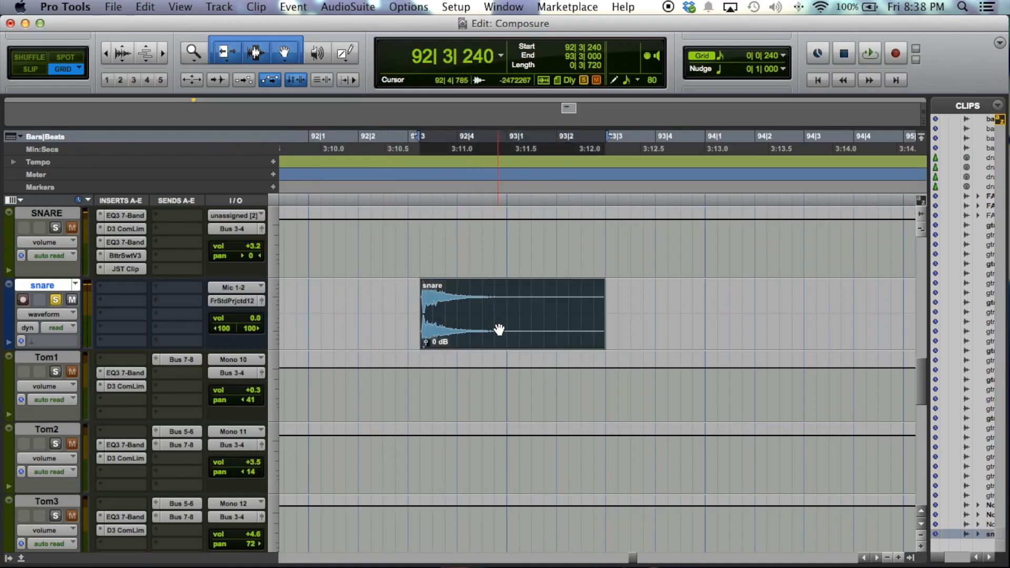
click(409, 7)
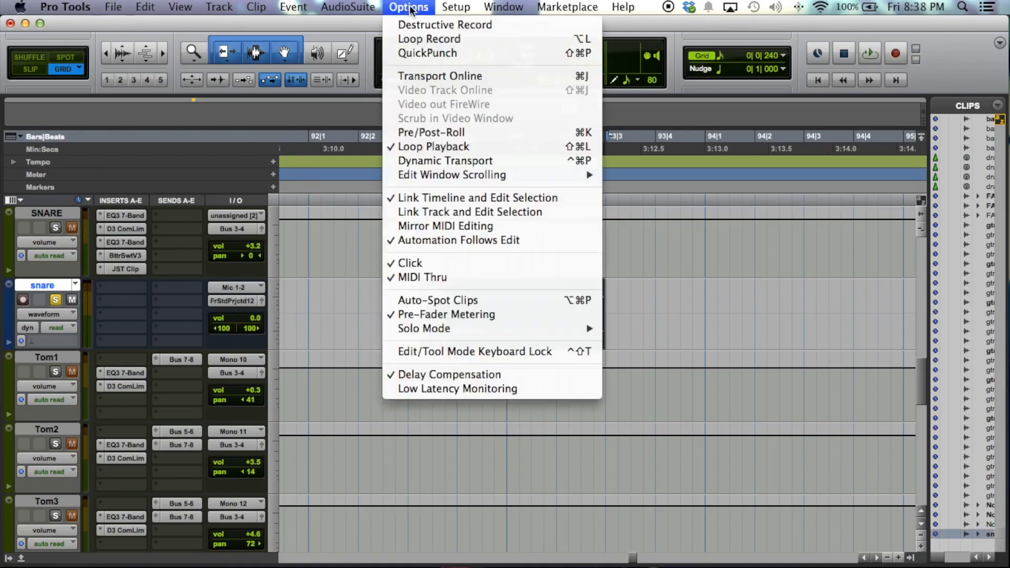
mouse_move(339, 6)
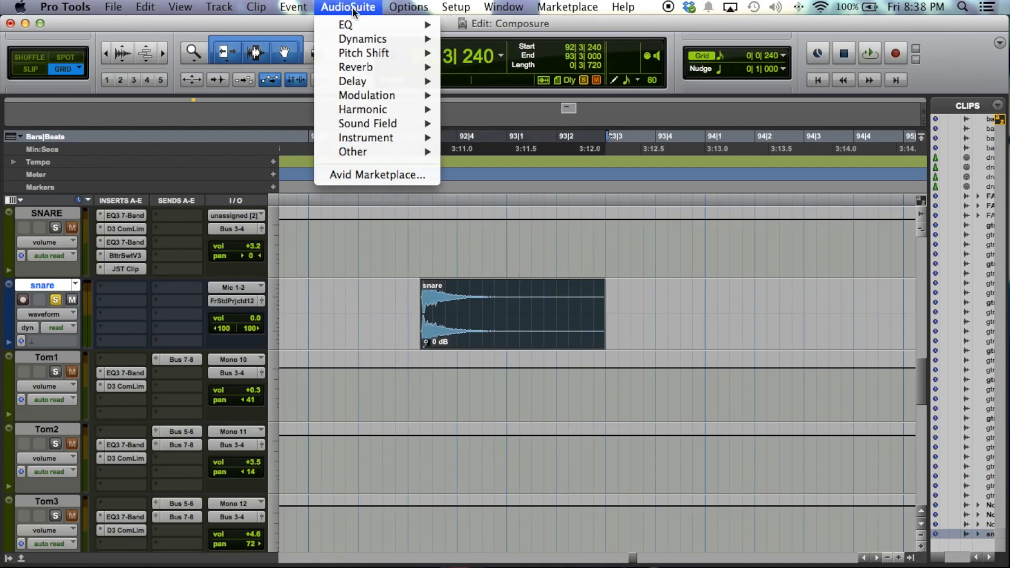
mouse_move(430, 153)
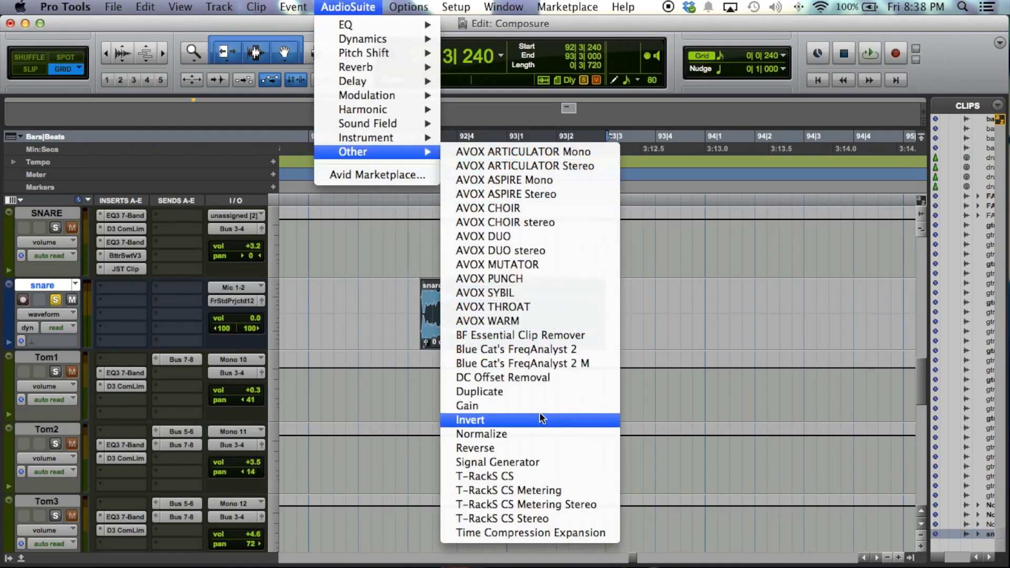
click(524, 450)
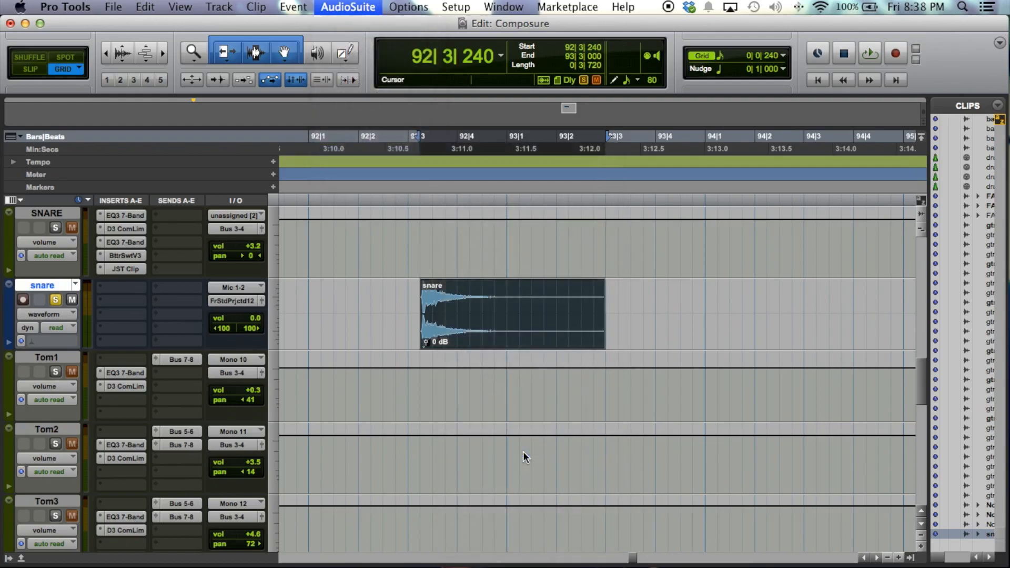
drag(354, 381, 302, 132)
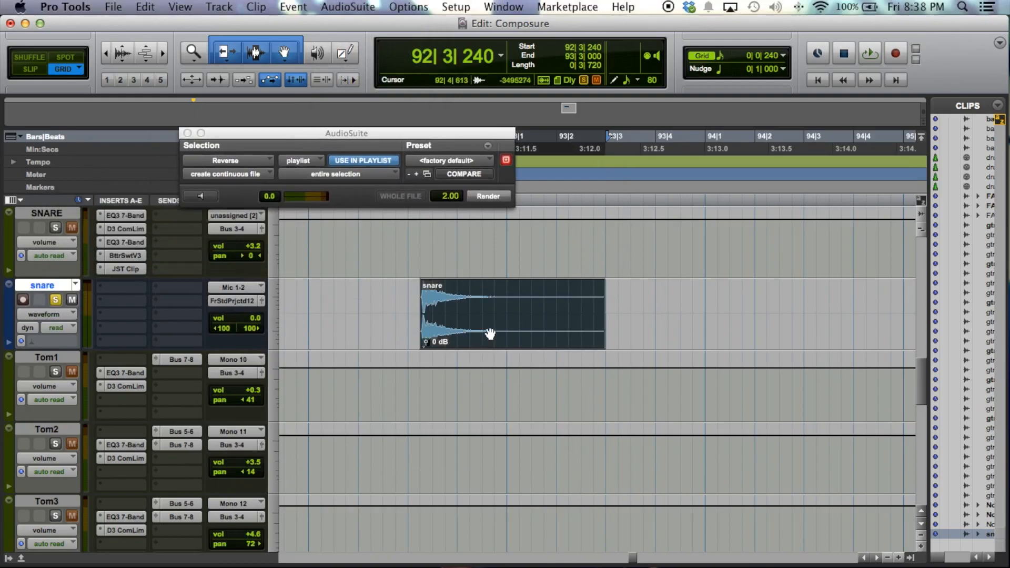
click(494, 195)
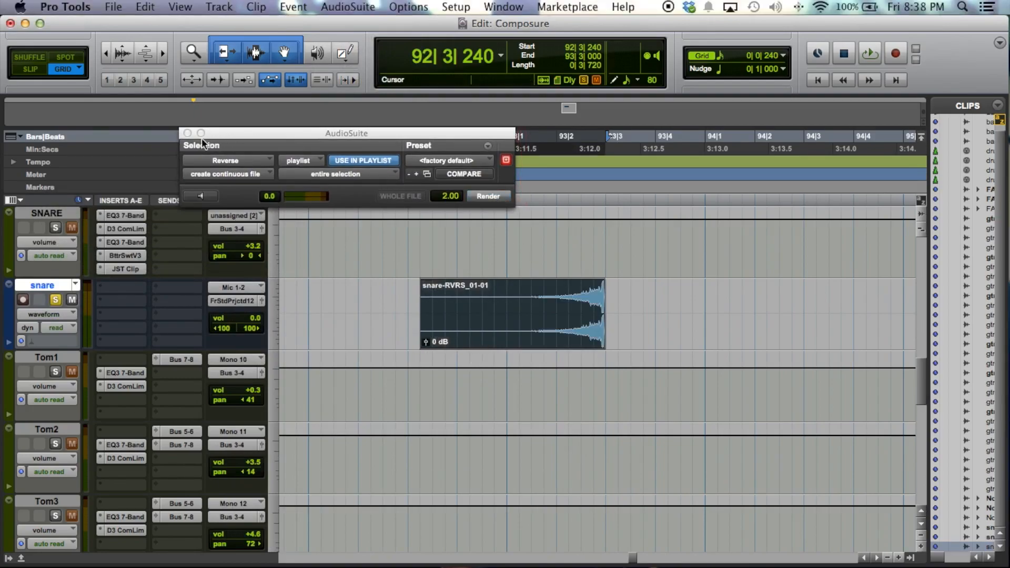
click(188, 133)
- Switch to Slip mode and trim the end of the reversed snare clip back to 93|2|953
click(615, 292)
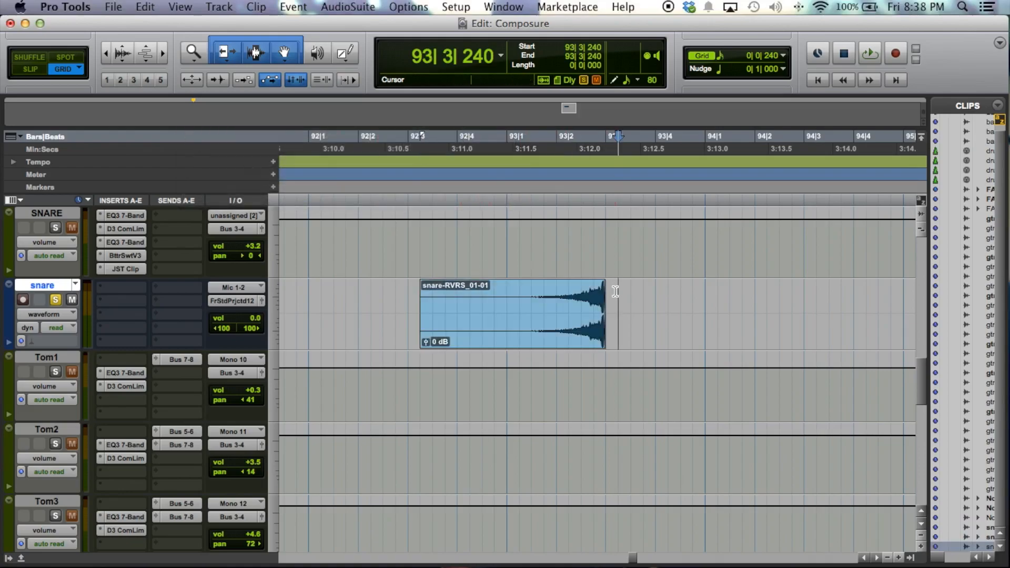
key(super+bracketright)
key(super+bracketright)
key(super+bracketright)
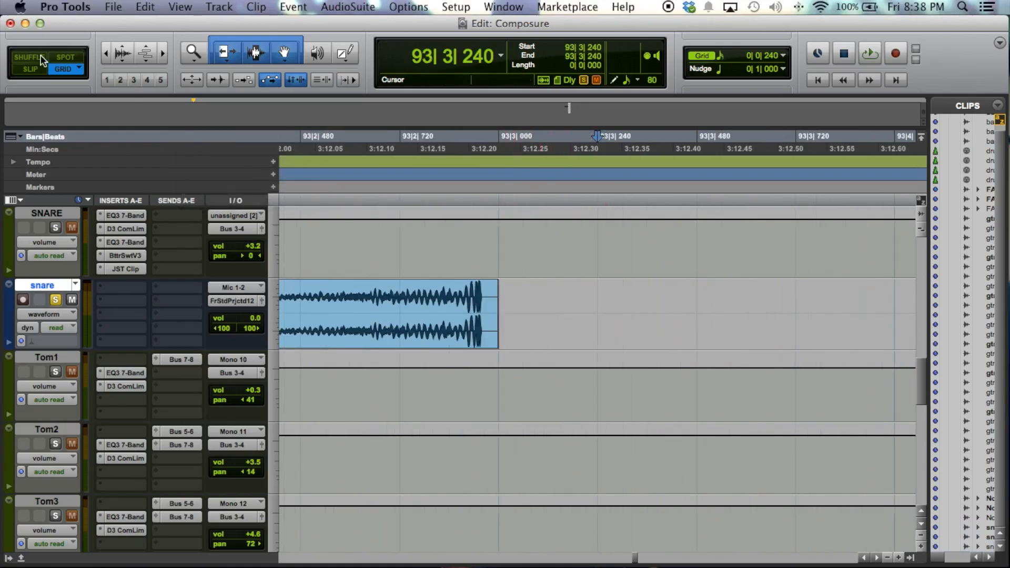
click(30, 69)
click(486, 321)
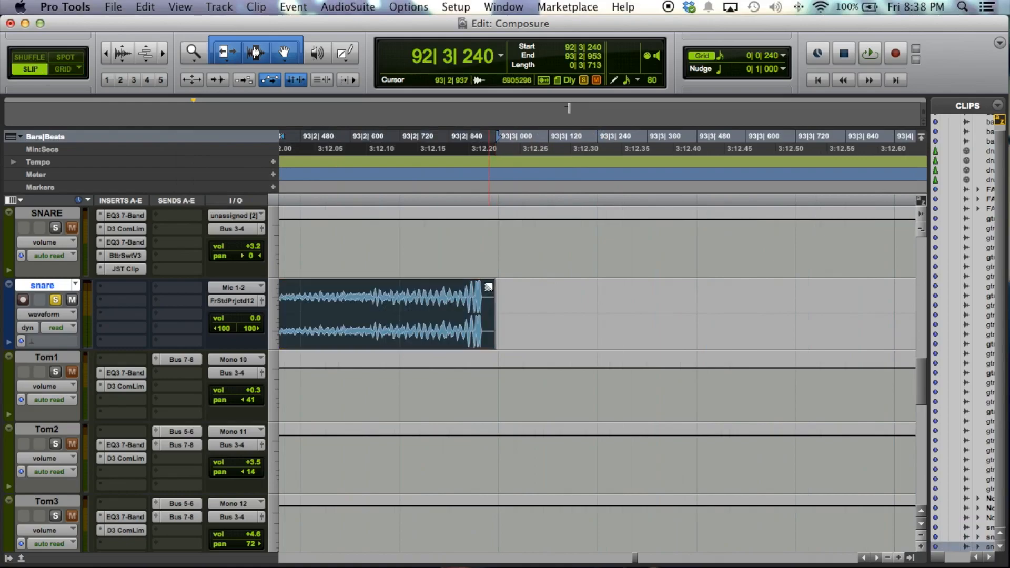
- Add a 16-tick fade-out at the end of the reversed clip and a fade-in at its start, and save the session
drag(487, 299, 498, 299)
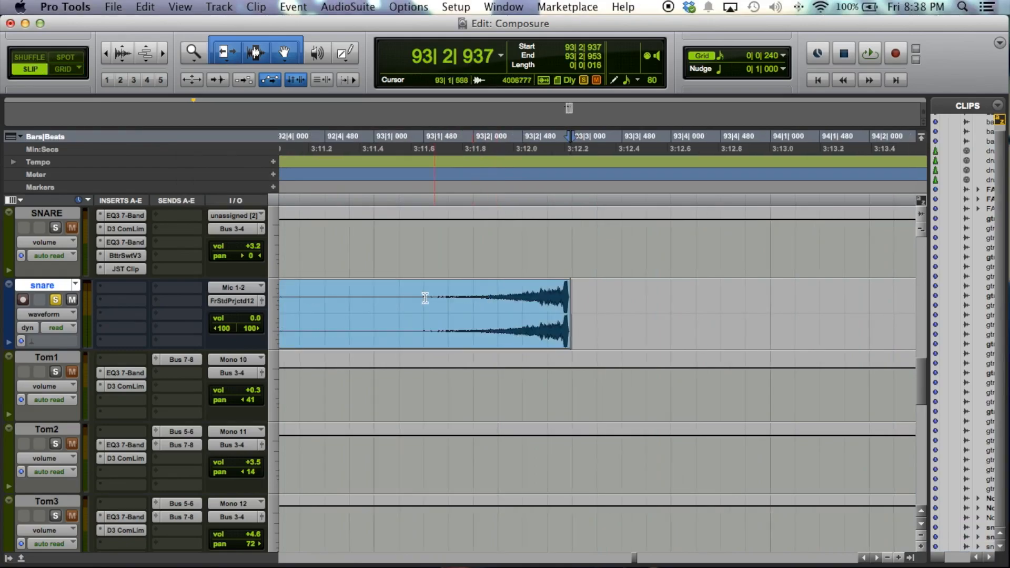
key(super+bracketleft)
drag(404, 286, 430, 285)
key(super+s)
- Place the cursor at 92|2|920 and insert the multichannel AIR Reverb (stereo) in the imported snare track's first insert slot
click(373, 296)
click(384, 296)
click(126, 288)
mouse_move(182, 311)
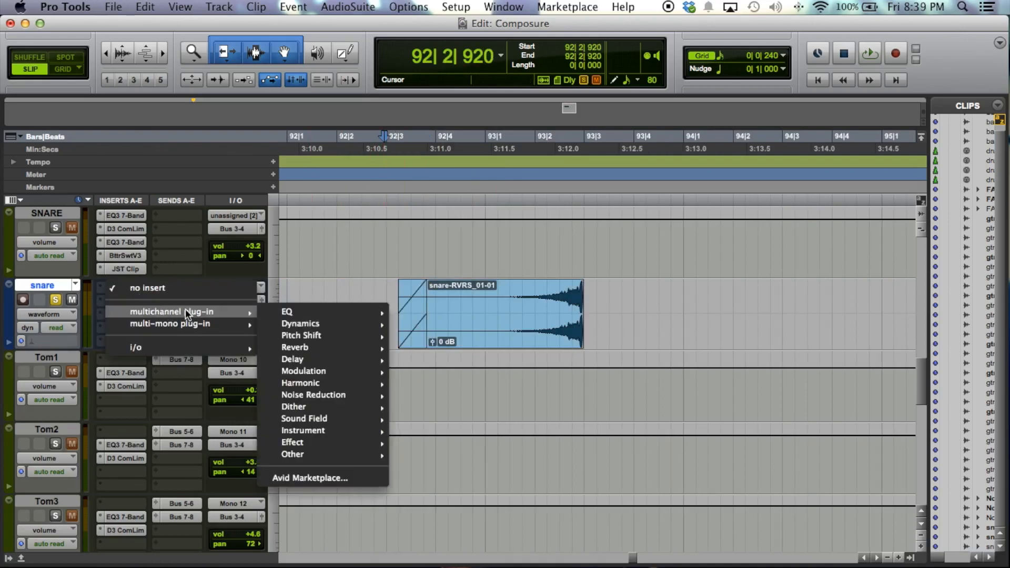
mouse_move(348, 337)
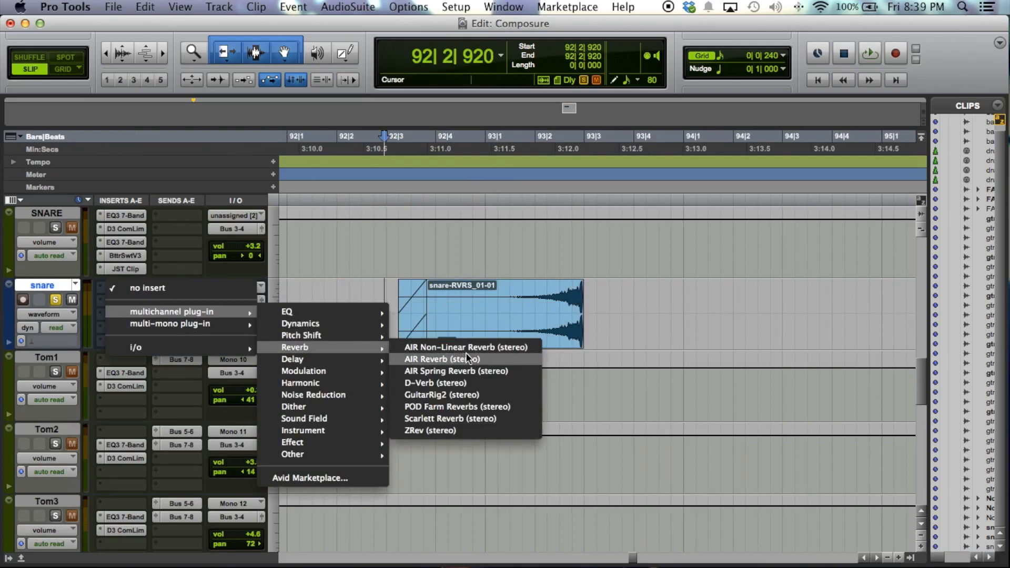
click(465, 354)
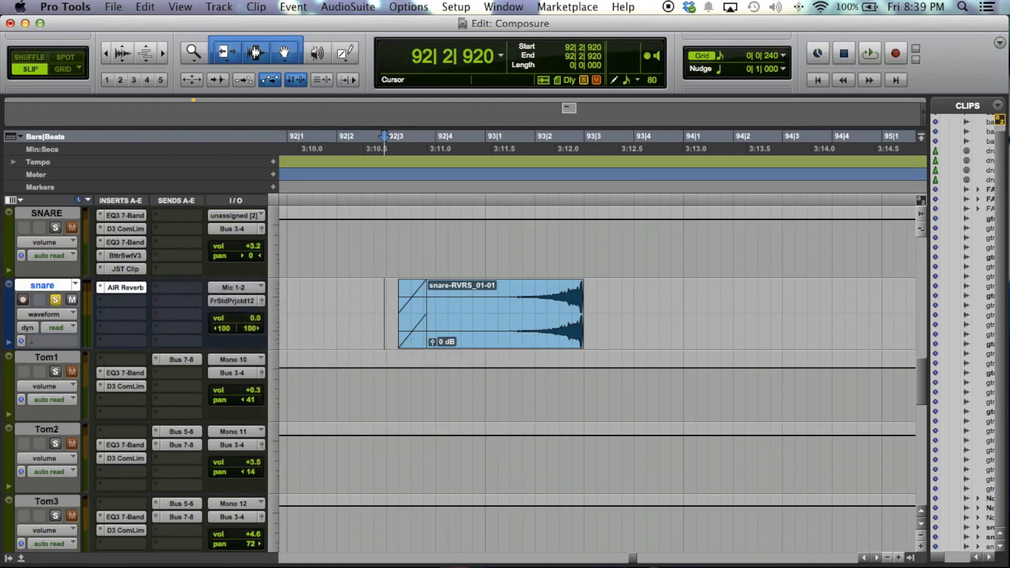
drag(310, 313, 314, 119)
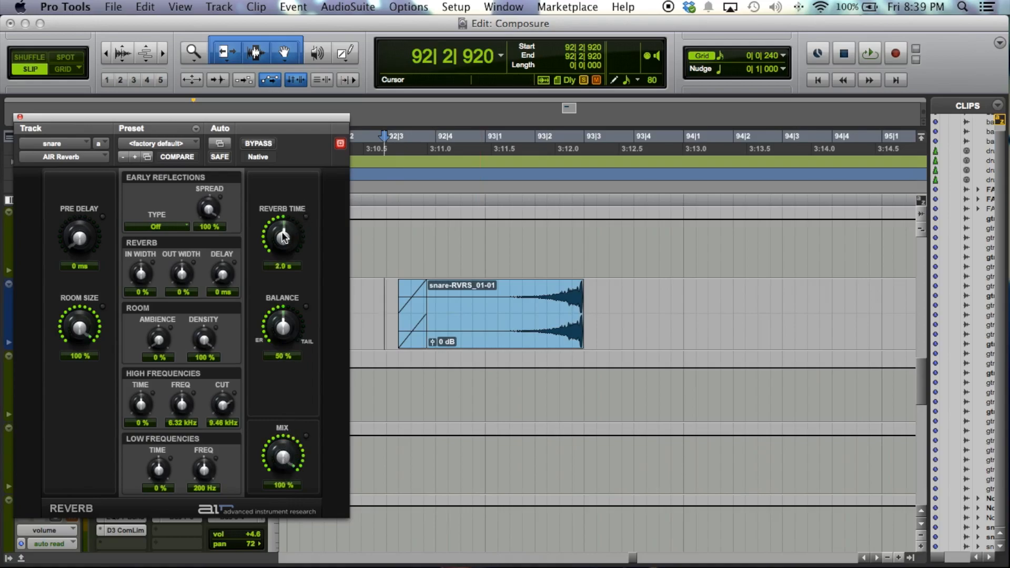
- Set AIR Reverb's reverb time to 12.2 s and high-frequency cut to 5.88 kHz, and play the clip from 92|2|935
scroll(282, 208, up, 3)
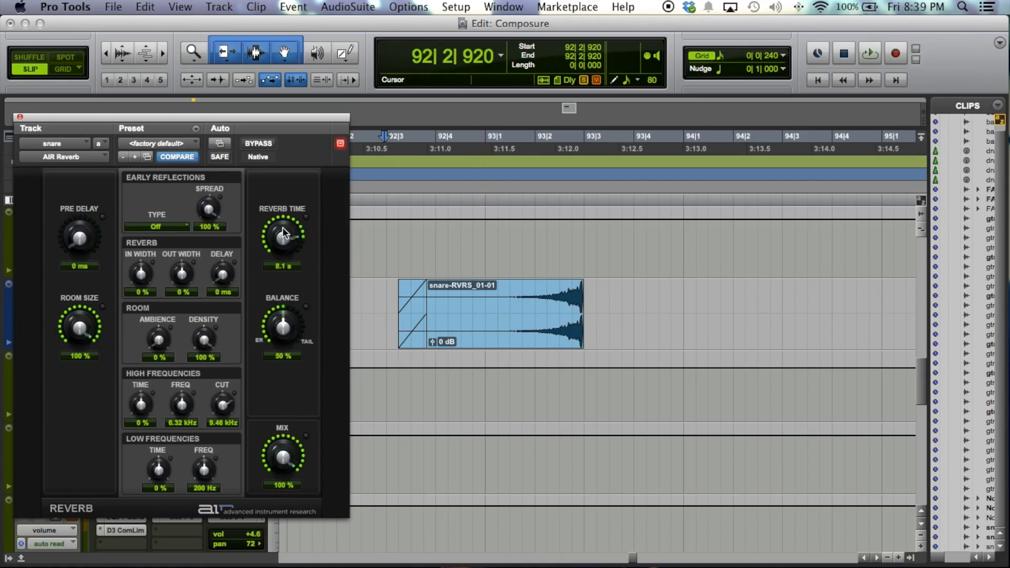
scroll(283, 237, up, 4)
scroll(284, 238, up, 3)
scroll(224, 405, down, 3)
scroll(222, 406, down, 2)
click(376, 301)
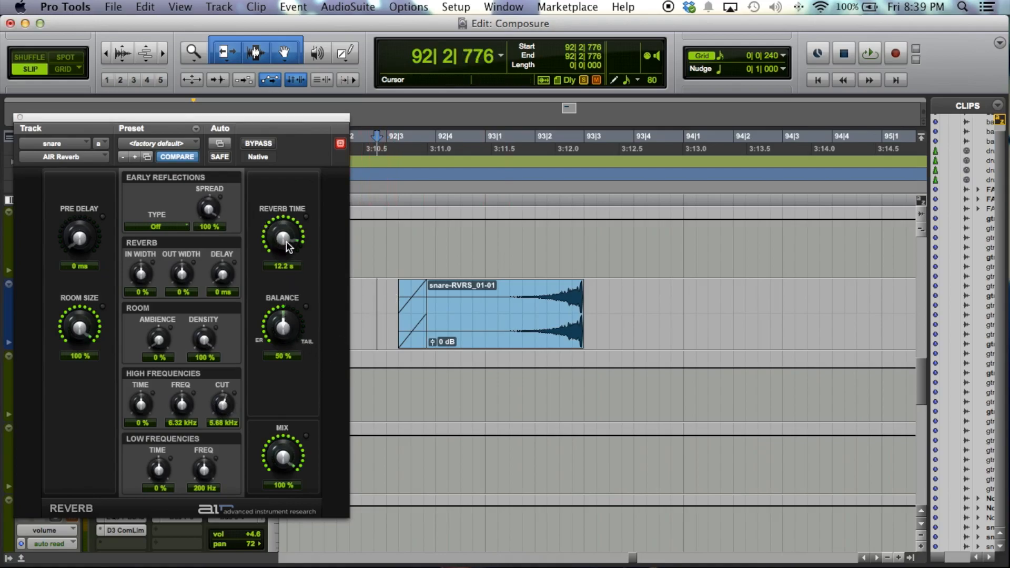
click(385, 282)
key(space)
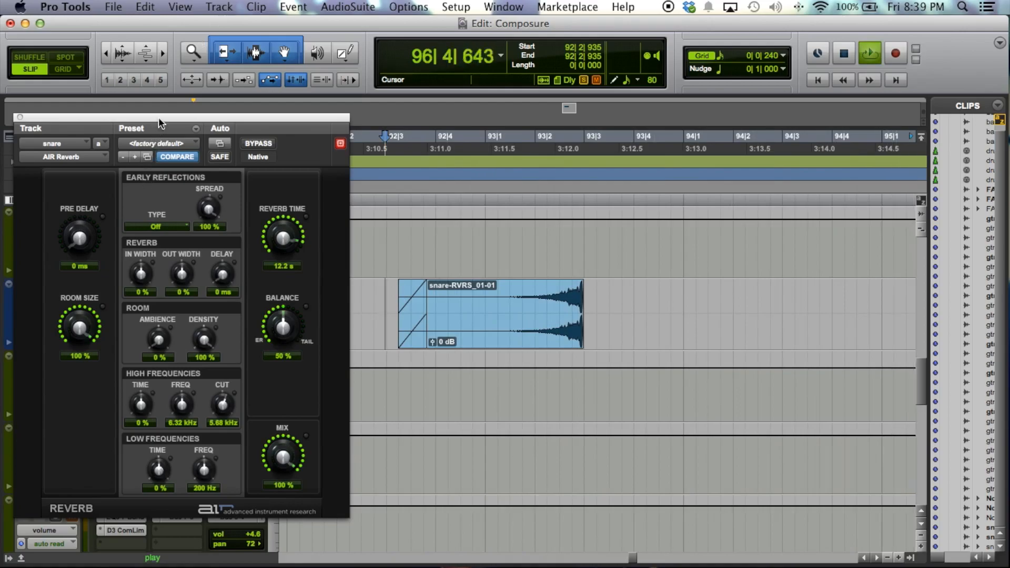
- Insert a multichannel EQ3 7-Band after AIR Reverb on the imported snare track
drag(159, 117, 528, 120)
click(125, 298)
mouse_move(244, 322)
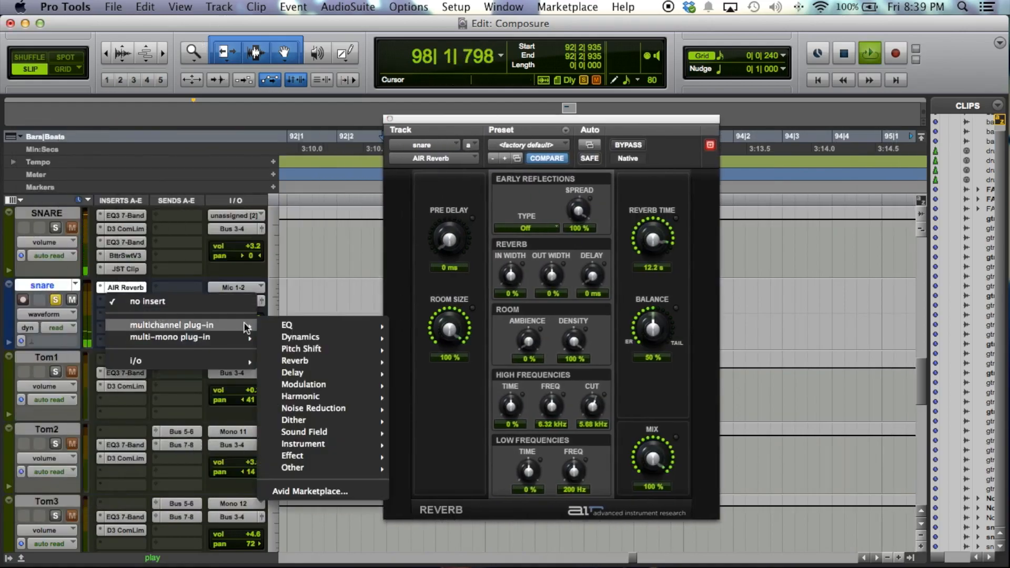
mouse_move(385, 327)
click(451, 383)
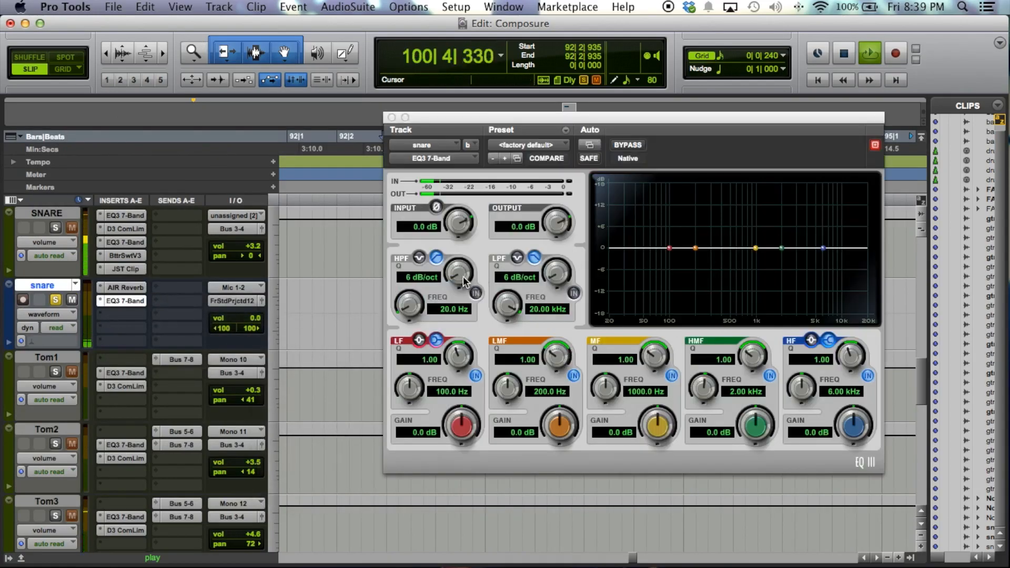
- Enable the EQ's high-pass filter at 131.8 Hz with a 24 dB/oct slope and replay the clip
click(476, 292)
drag(612, 260, 671, 253)
key(space)
key(space)
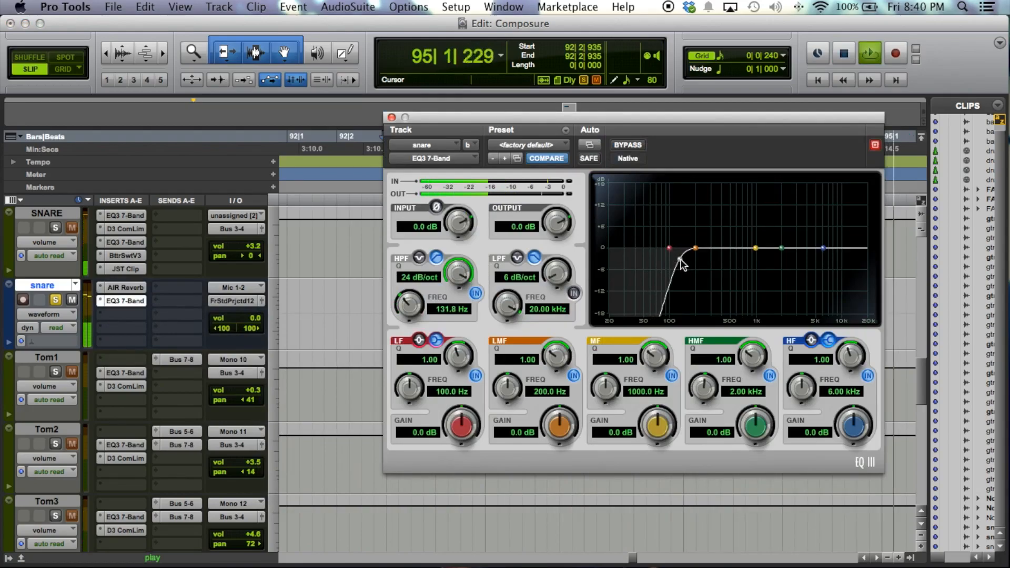
- Boost the EQ's high-mid band by 2.2 dB at 6.58 kHz, close the plug-in window, and save the session
drag(782, 247, 826, 240)
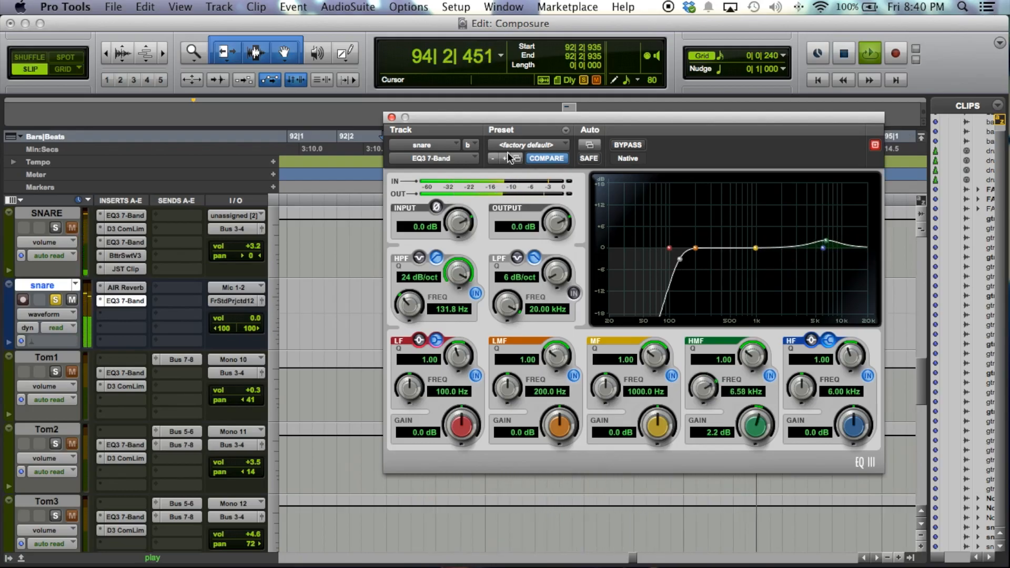
click(391, 116)
key(space)
key(super+s)
- Play the reversed snare from 92|3|018 to find where its reverb tail dies out
click(350, 289)
double_click(338, 292)
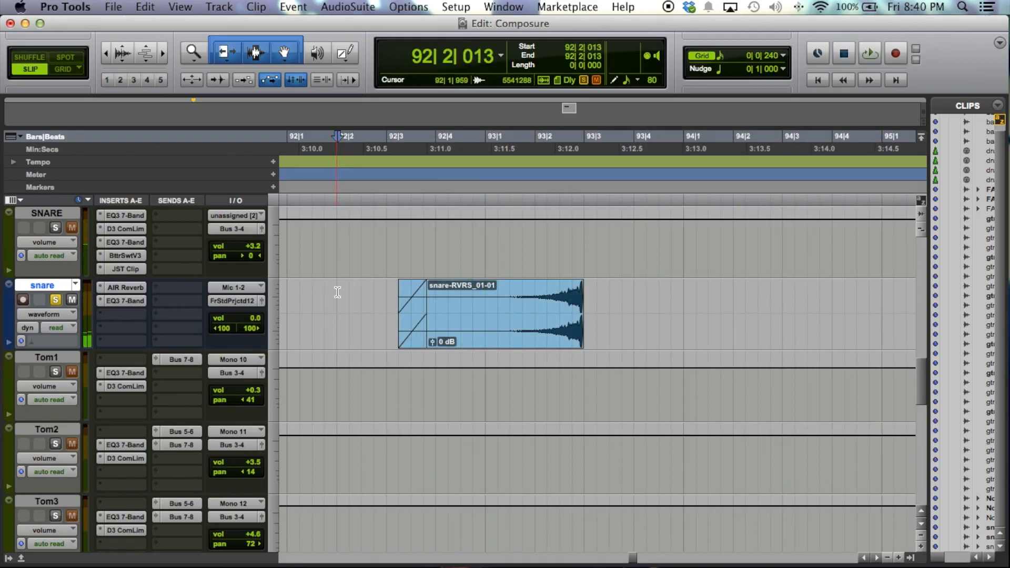
click(337, 292)
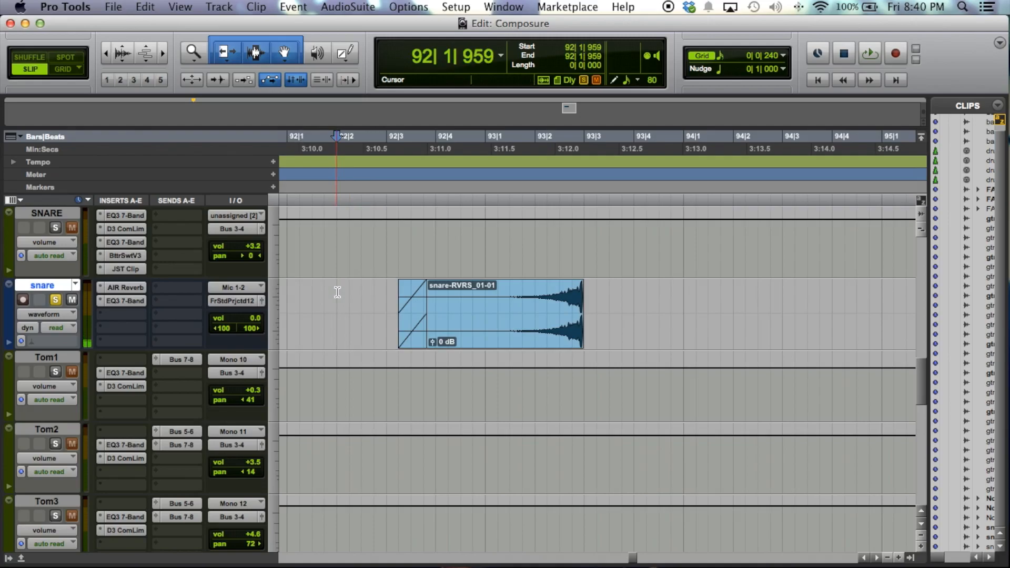
click(338, 303)
click(388, 298)
key(space)
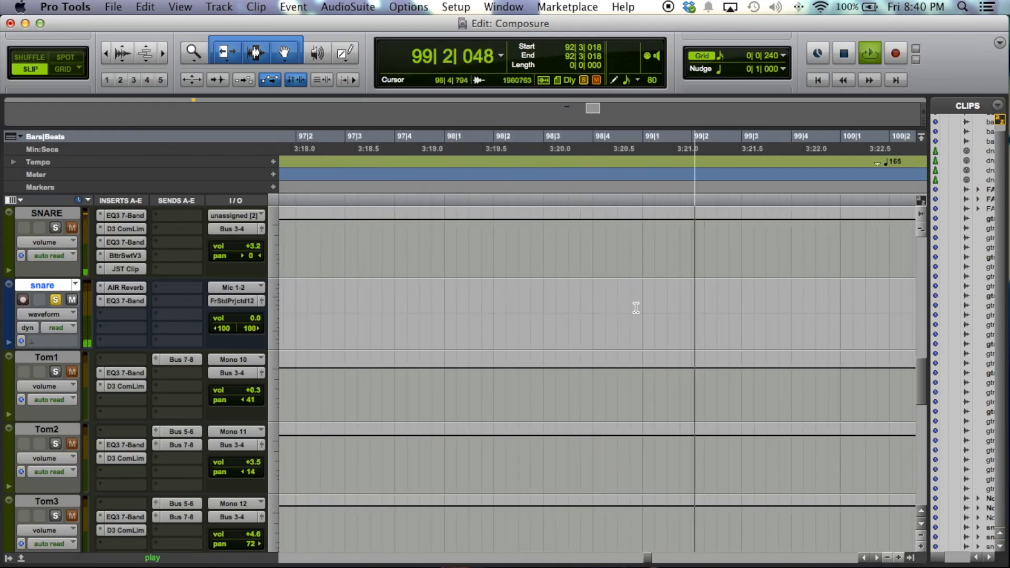
key(space)
- Save the session and bounce the range from 92|2|892 to 99|1|539 to the Desktop as revsnare, an interleaved 24-bit 44.1 kHz WAV
mouse_move(667, 304)
mouse_down()
mouse_move(230, 315)
mouse_move(657, 318)
mouse_up()
key(super+s)
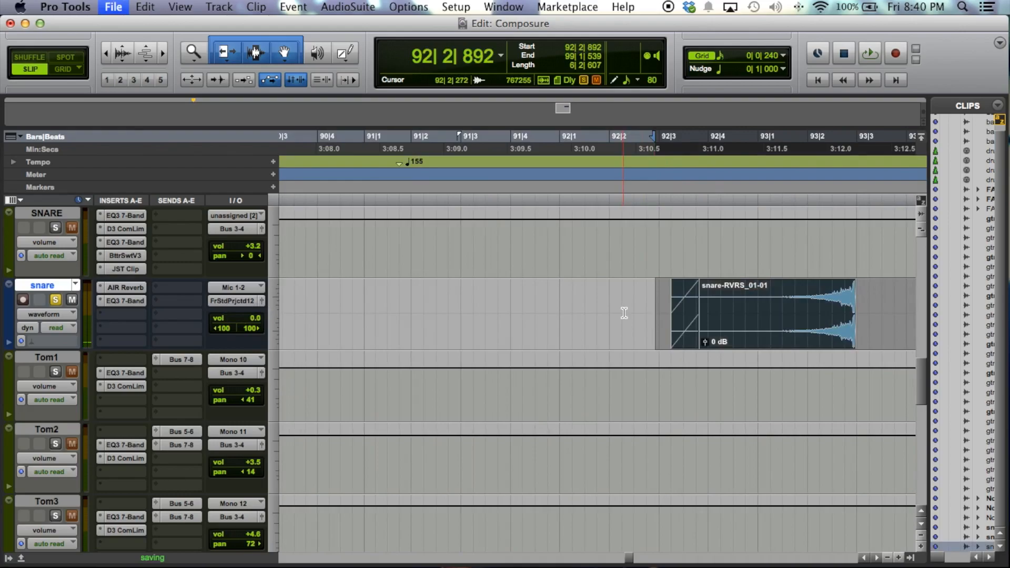
key(alt+super+b)
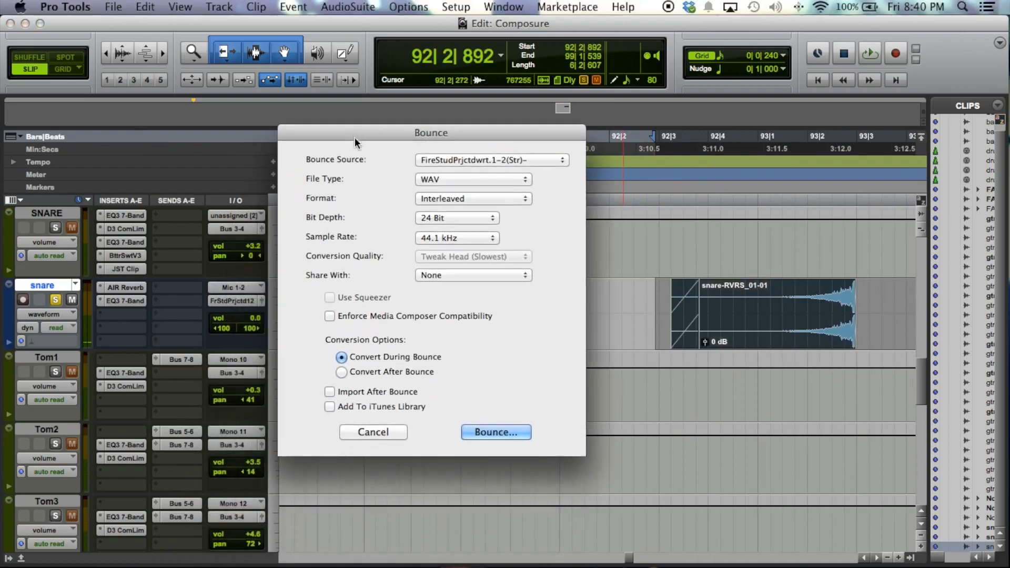
click(481, 435)
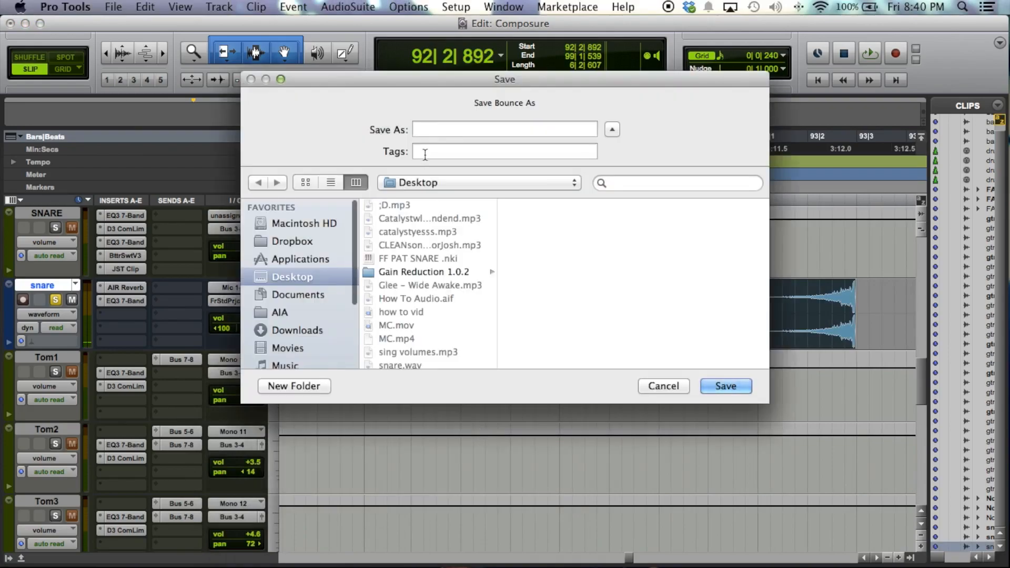
text(revsnare)
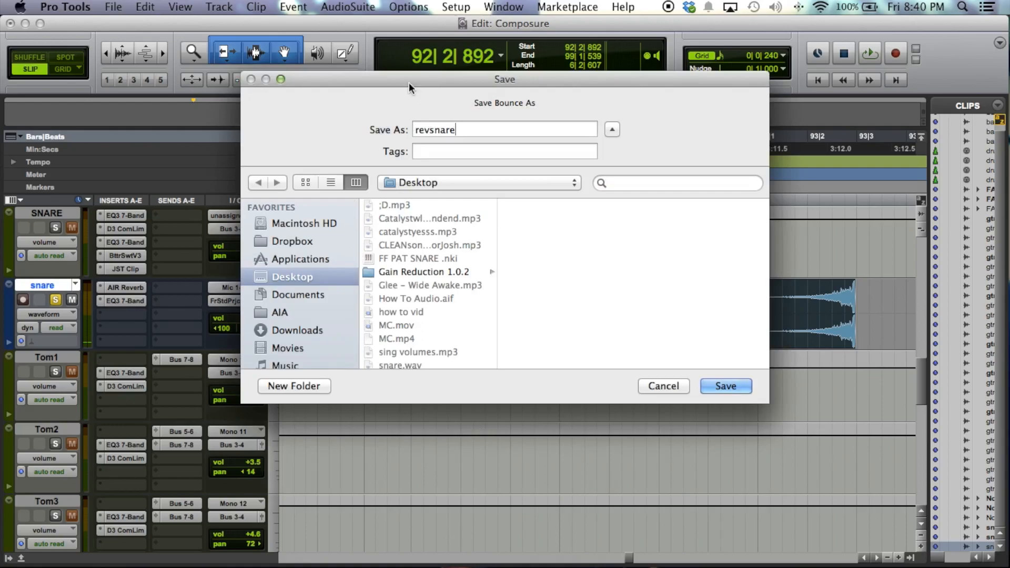
click(724, 387)
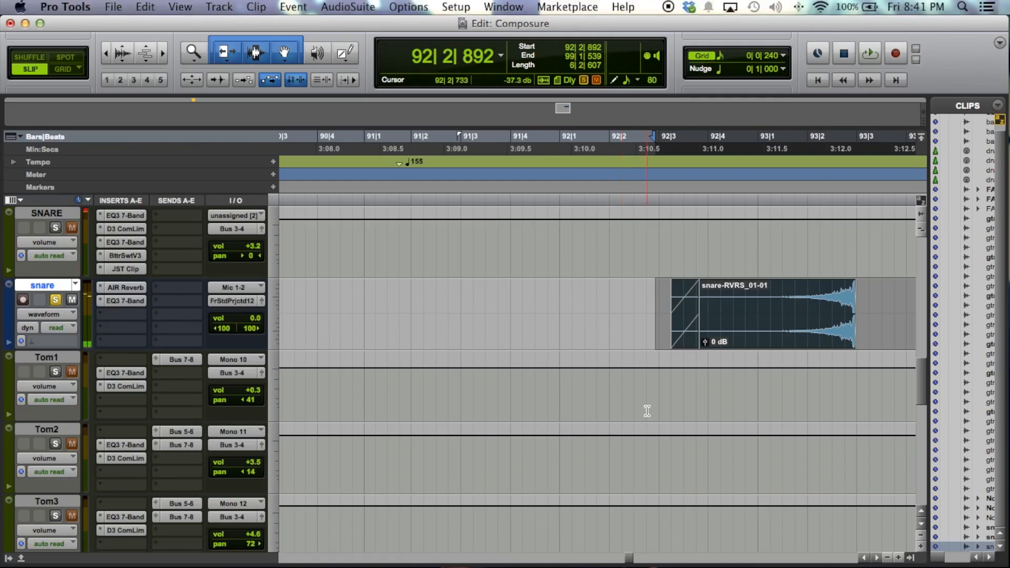
- Place the cursor at 91|3|302 and import revsnare.wav from the Desktop onto a new track there
click(476, 290)
key(space)
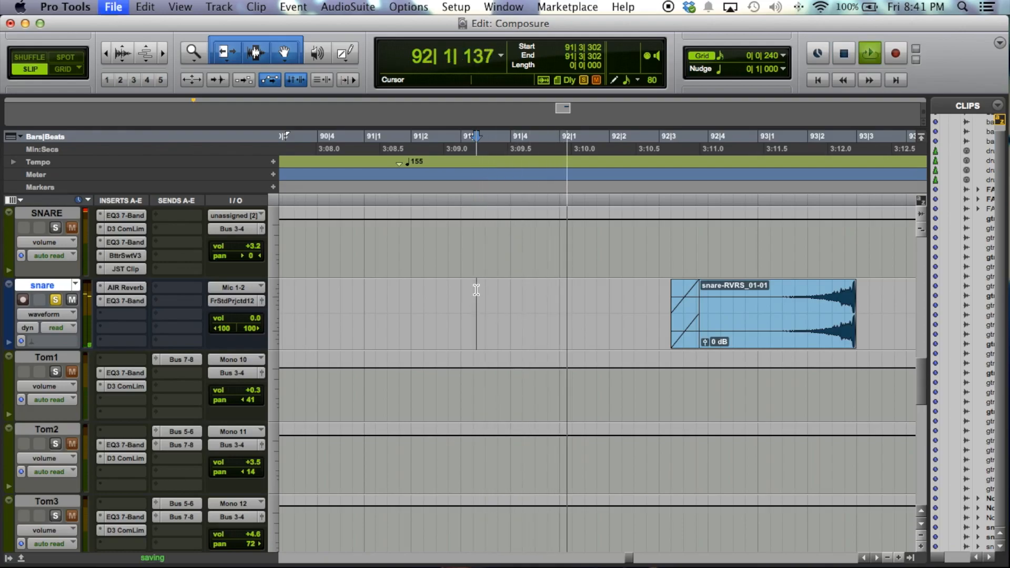
key(space)
key(super+shift+i)
scroll(305, 132, down, 10)
scroll(319, 143, down, 5)
scroll(319, 143, up, 6)
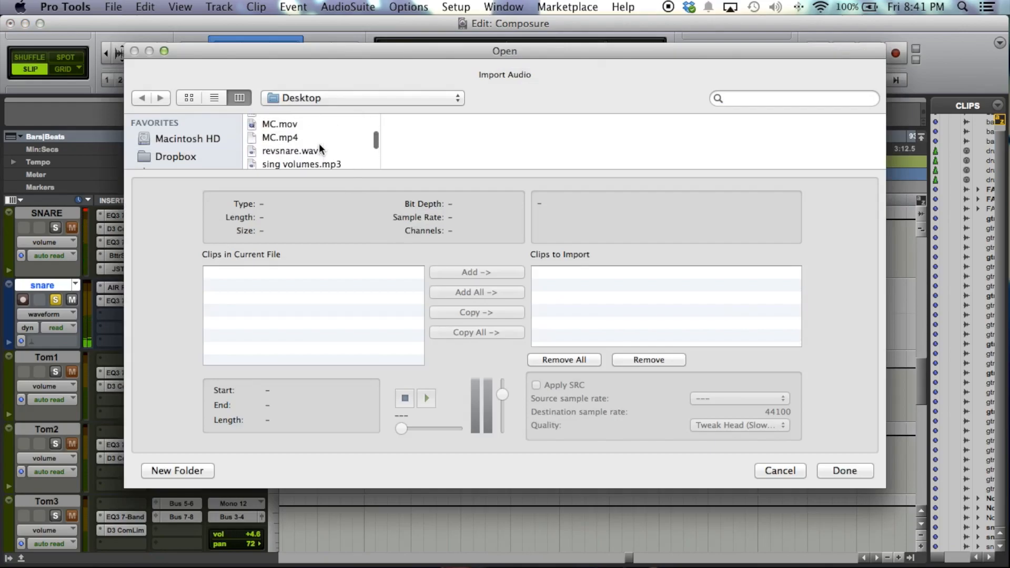
double_click(318, 149)
click(848, 471)
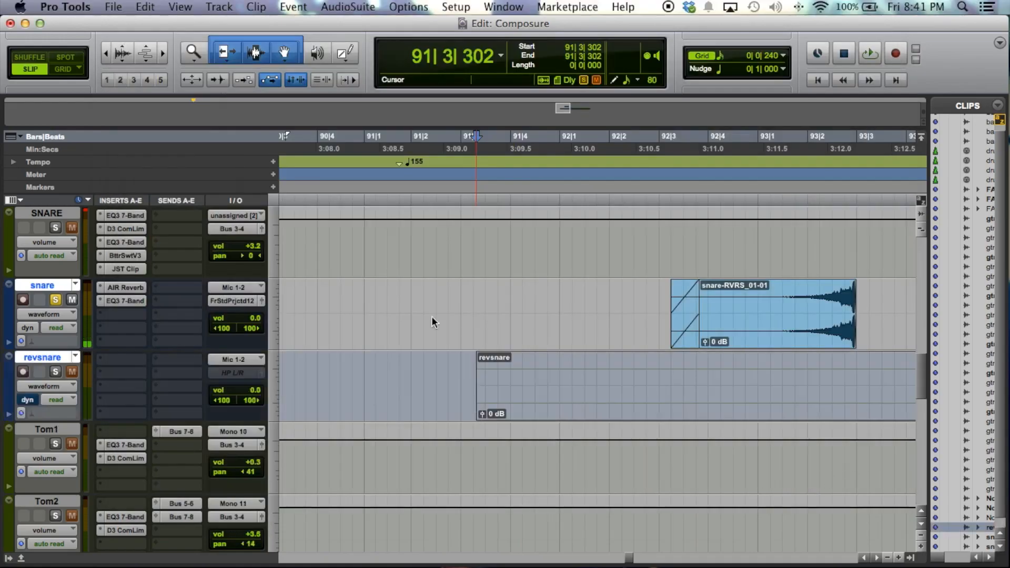
- Route the revsnare track's output to FrStdPrjctd12 and move the track above the imported snare track
click(246, 370)
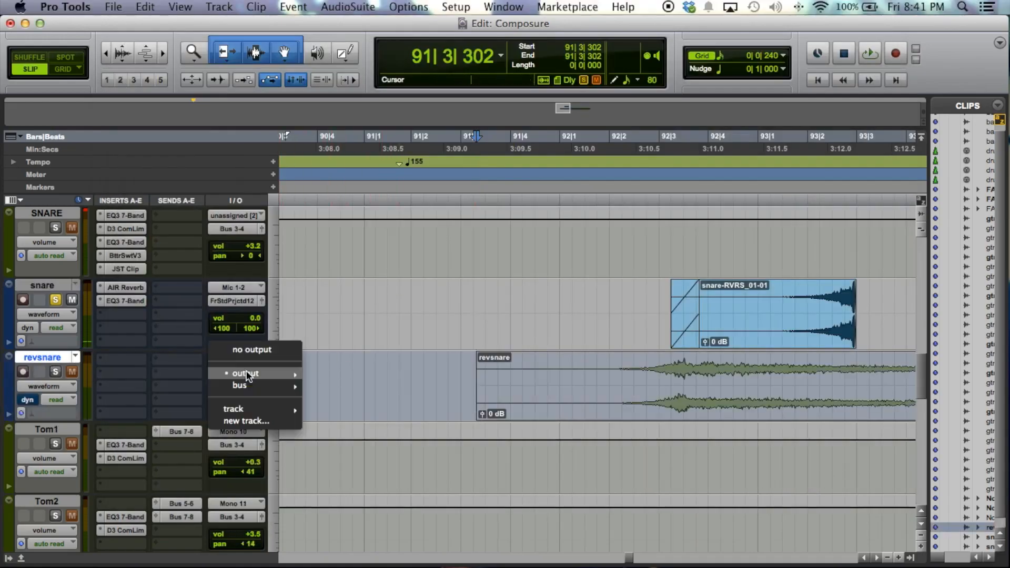
click(74, 359)
drag(58, 360, 52, 301)
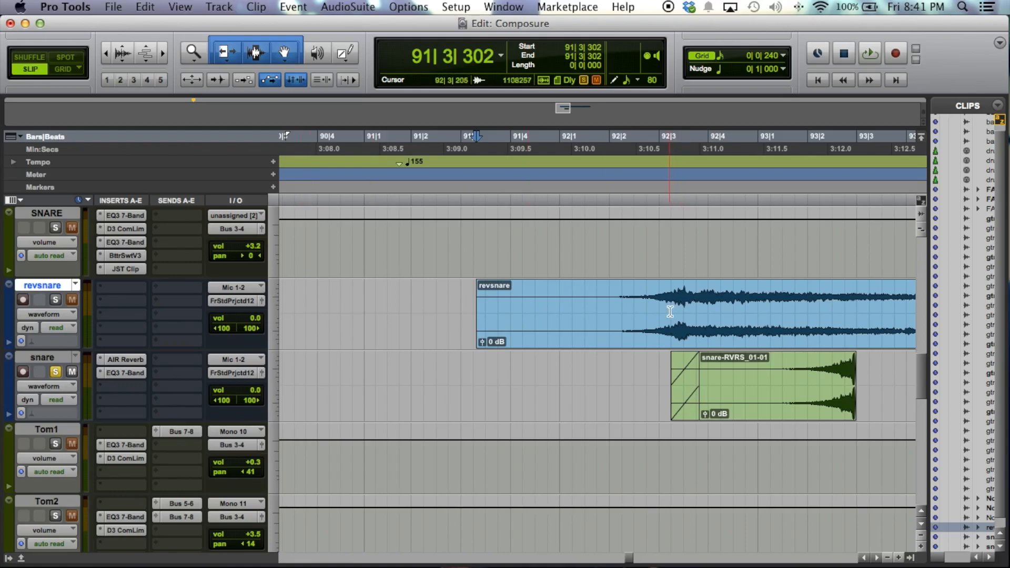
- Unsolo and mute the imported snare track, and solo the revsnare track instead
scroll(684, 310, right, 5)
click(56, 372)
click(72, 372)
click(55, 300)
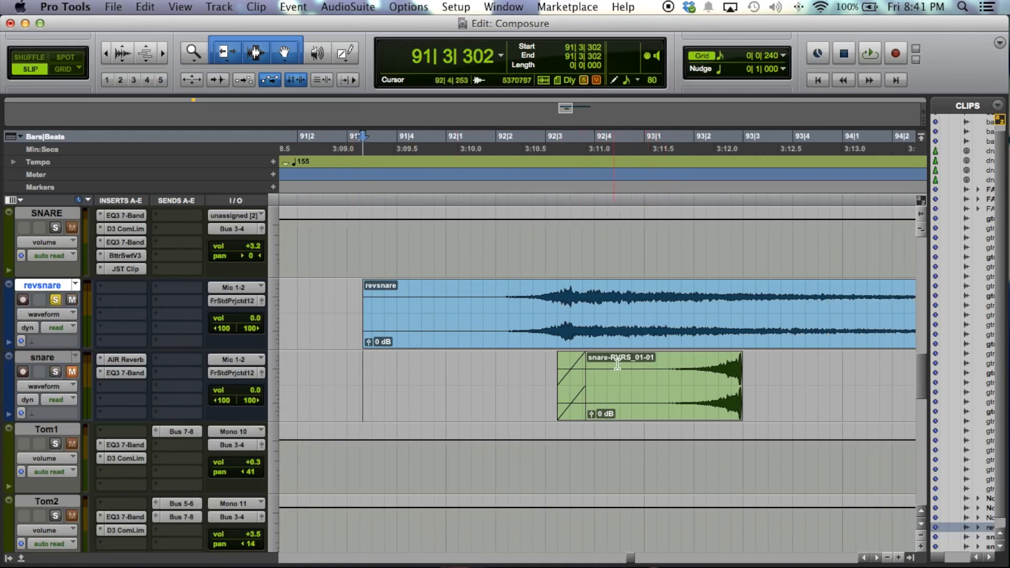
- Reverse the whole revsnare clip in place with the AudioSuite Reverse processor
click(593, 336)
scroll(593, 318, right, 6)
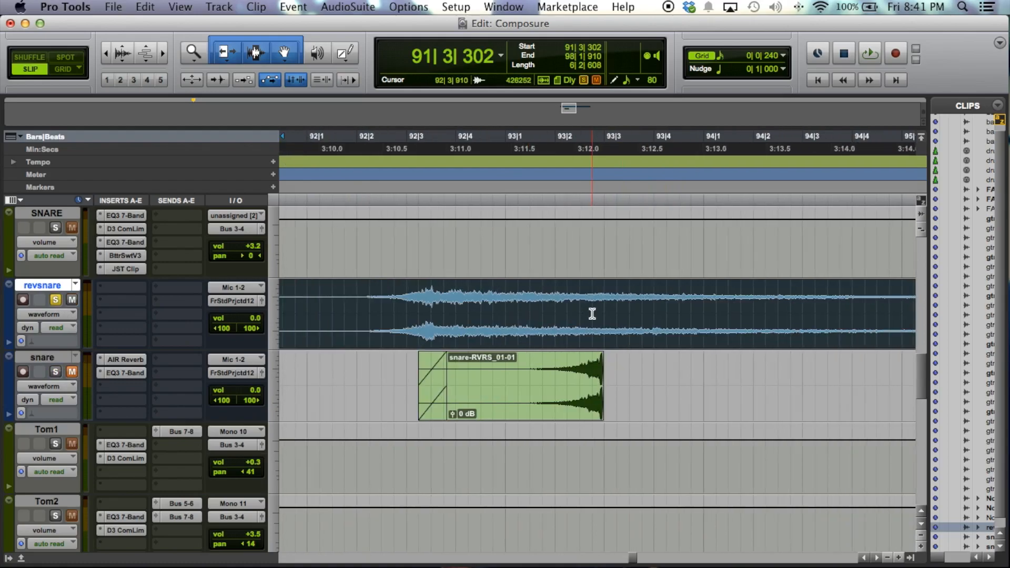
key(super+[)
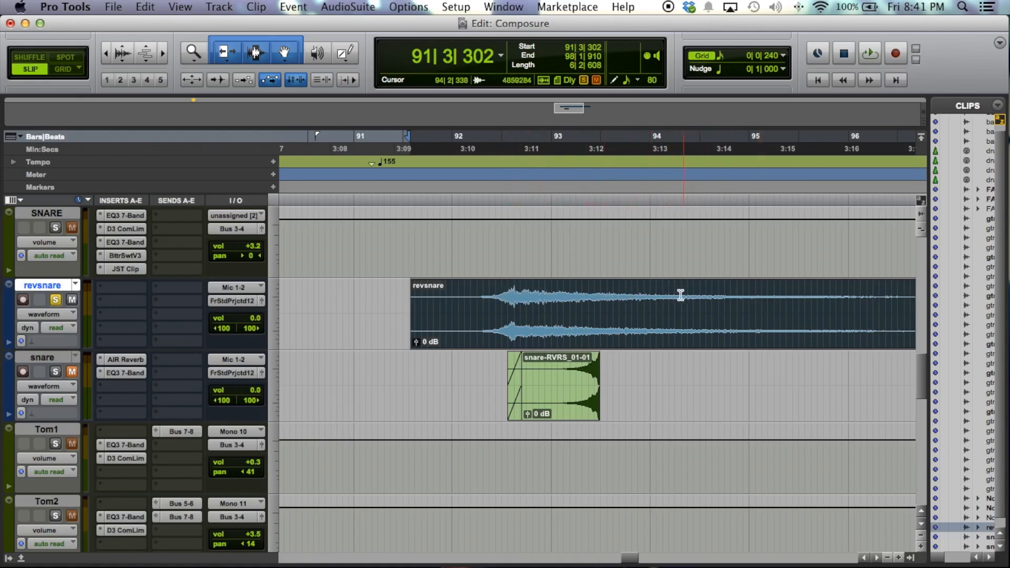
scroll(716, 338, right, 3)
scroll(717, 340, left, 5)
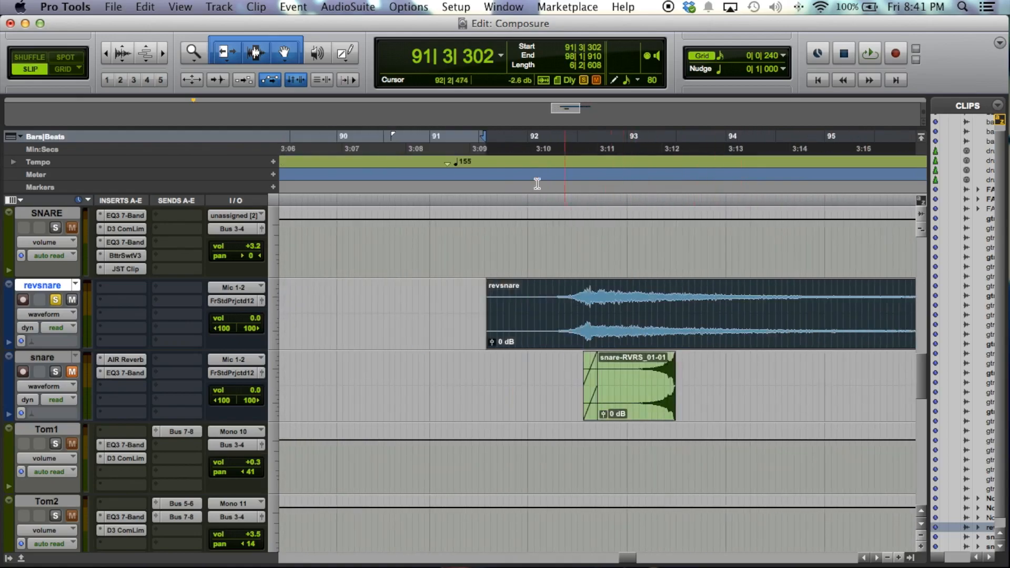
click(350, 8)
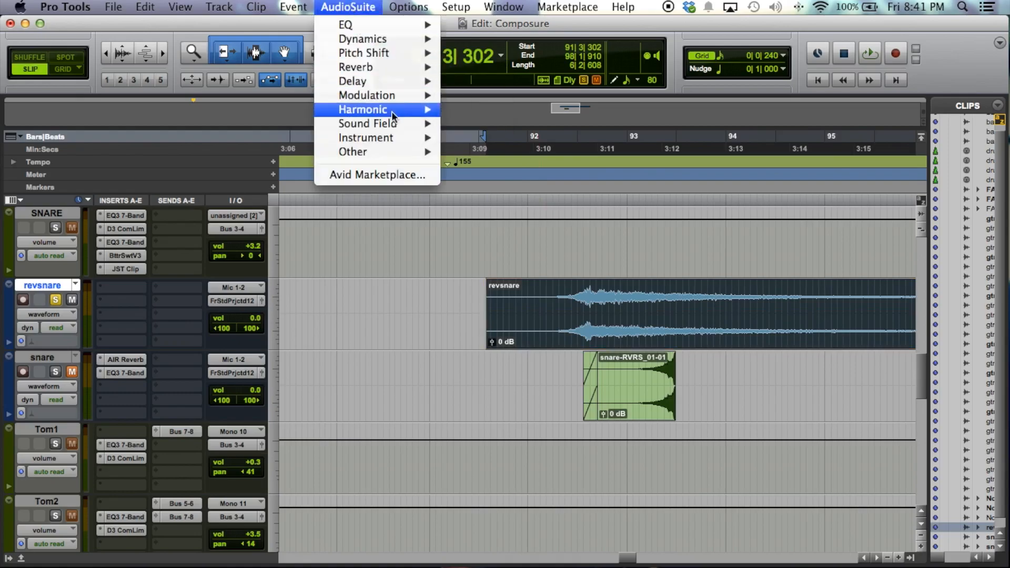
mouse_move(369, 153)
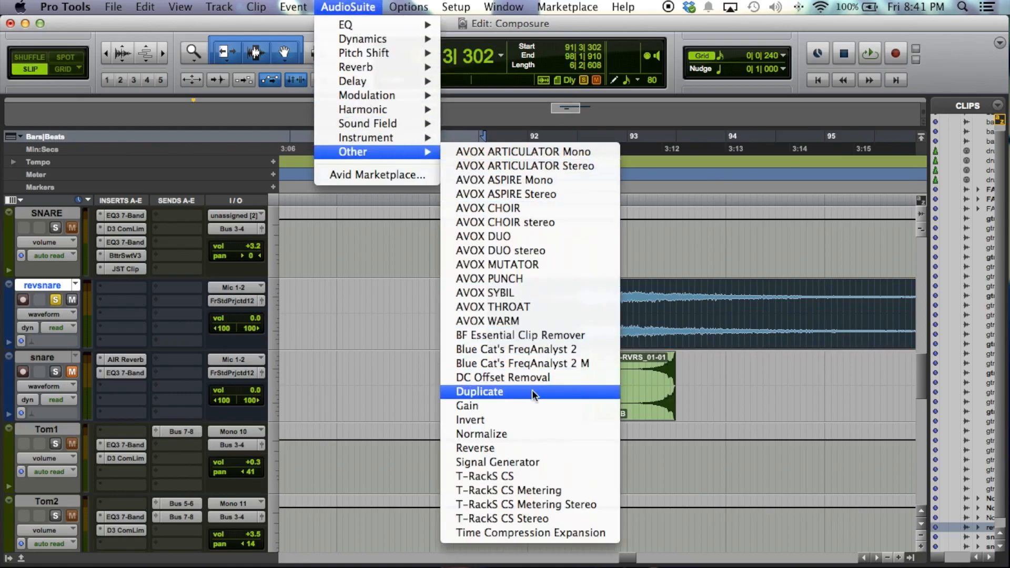
click(520, 447)
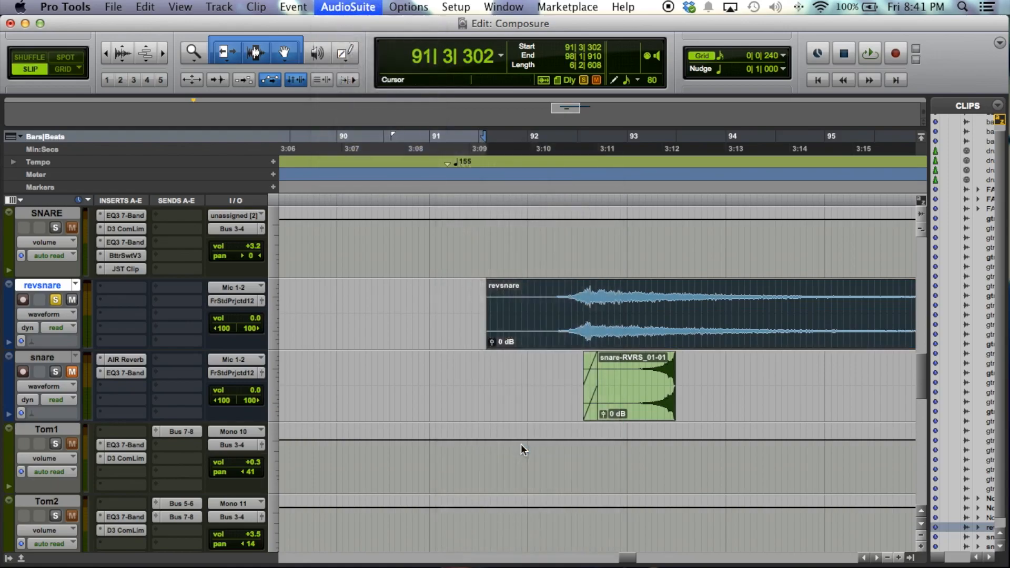
click(484, 197)
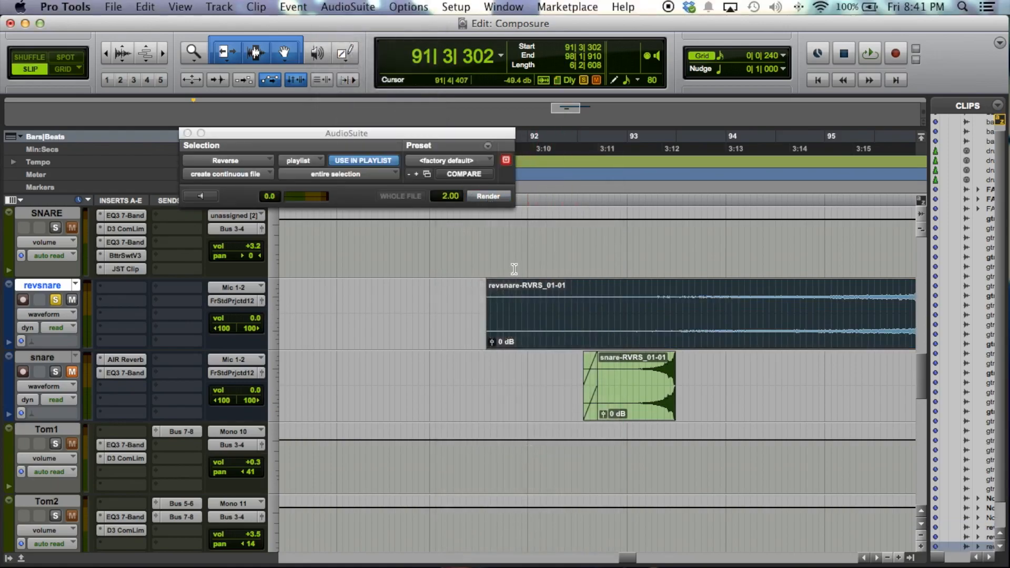
click(187, 137)
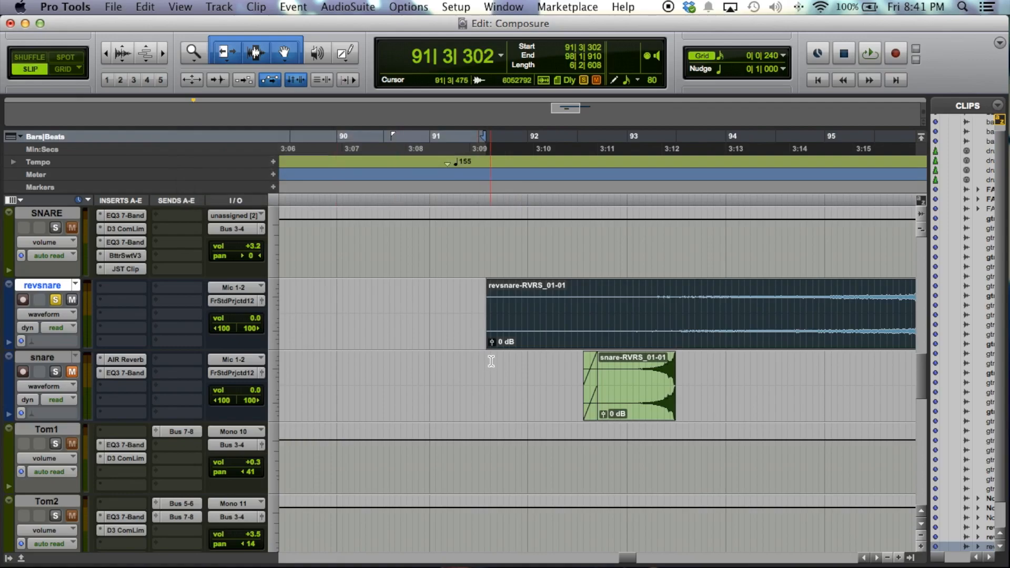
- Play the reversed revsnare clip from 94|1|693 to hear its swell and tail
scroll(491, 361, right, 5)
drag(707, 296, 746, 299)
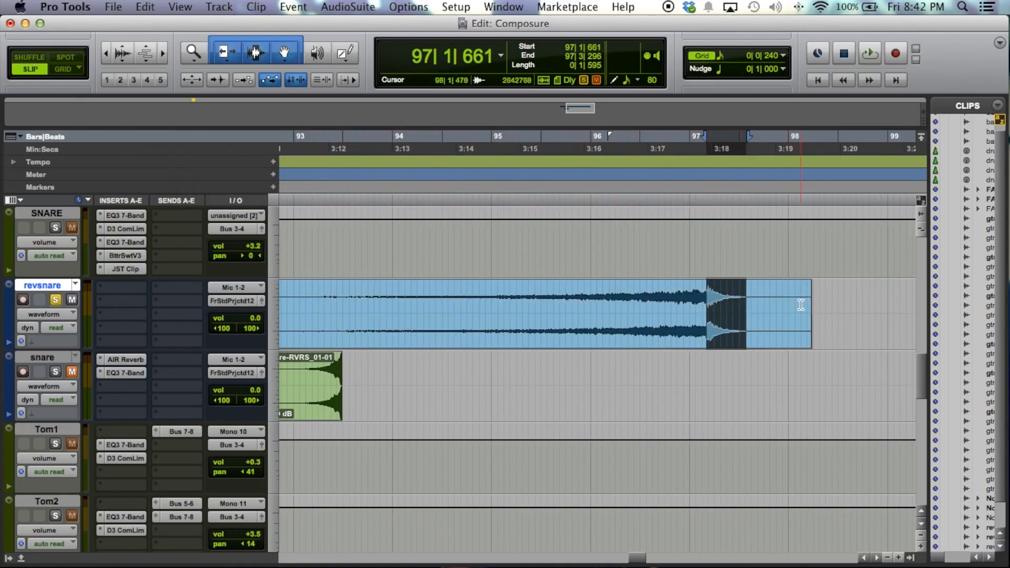
click(522, 309)
click(417, 303)
key(space)
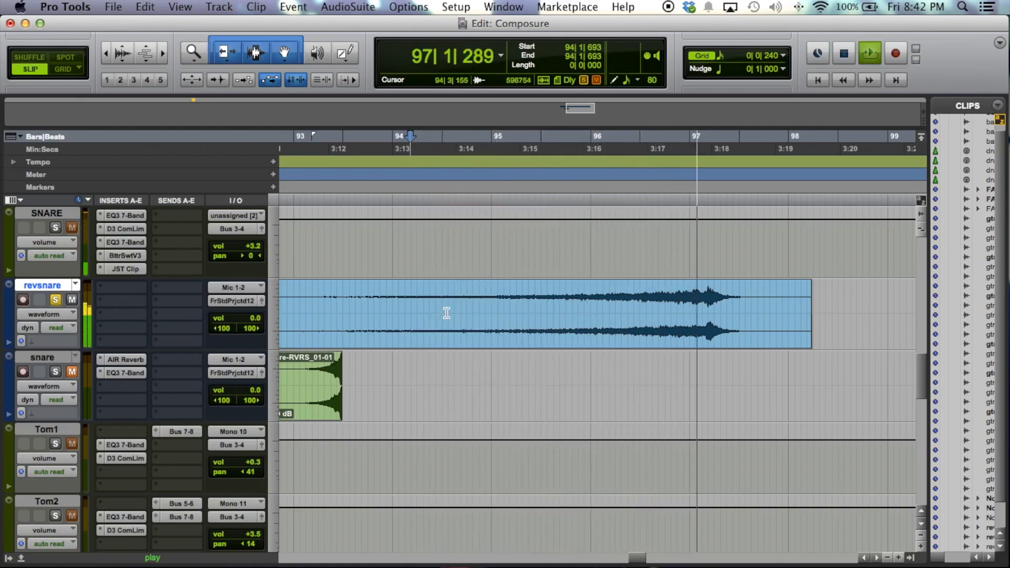
scroll(554, 311, left, 3)
key(space)
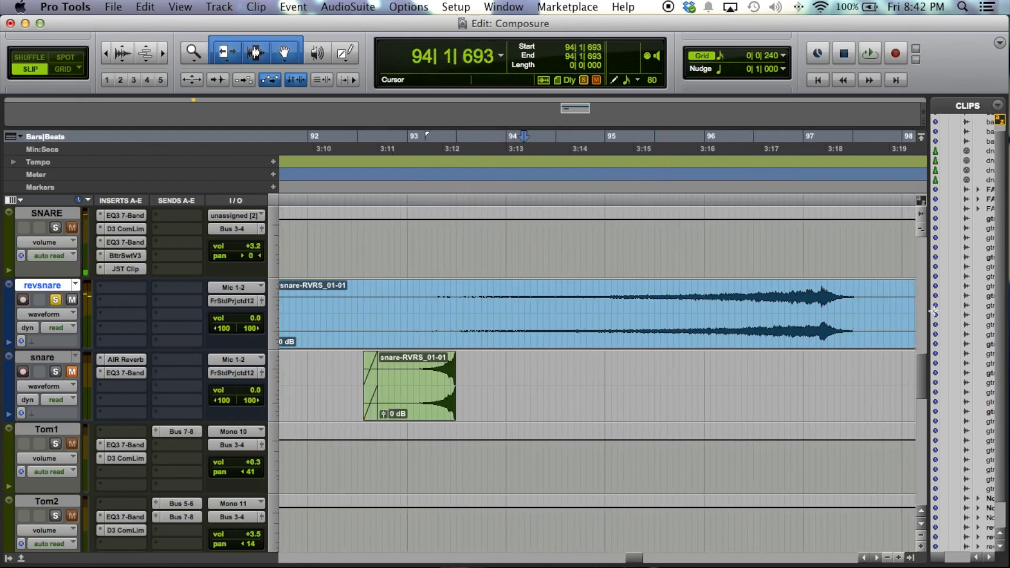
- Trim the revsnare clip's start to 96|3|364 and add a standard equal-gain fade-in 0|2|182 long
scroll(895, 306, left, 5)
drag(479, 305, 627, 309)
click(686, 305)
click(685, 304)
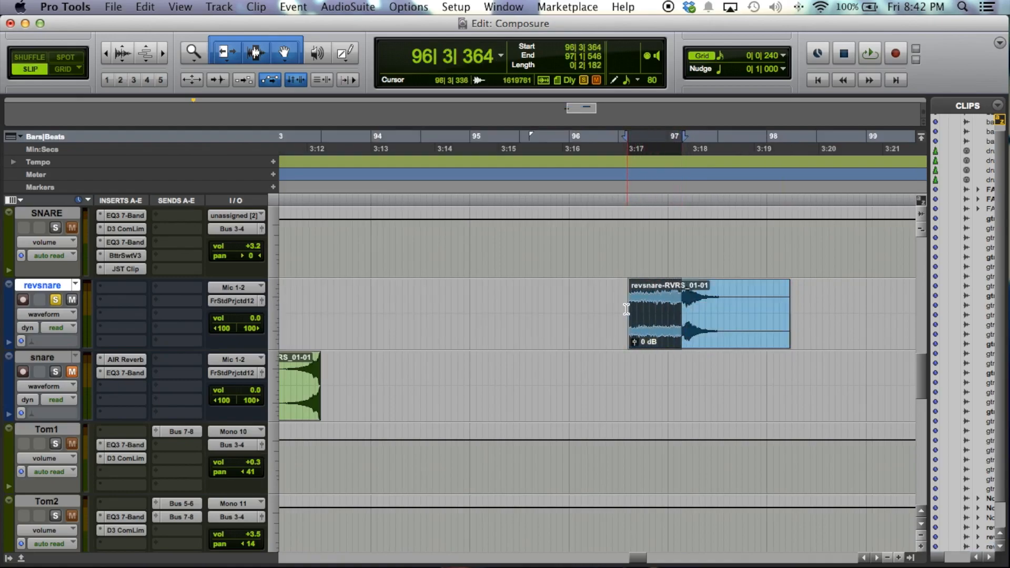
key(super+f)
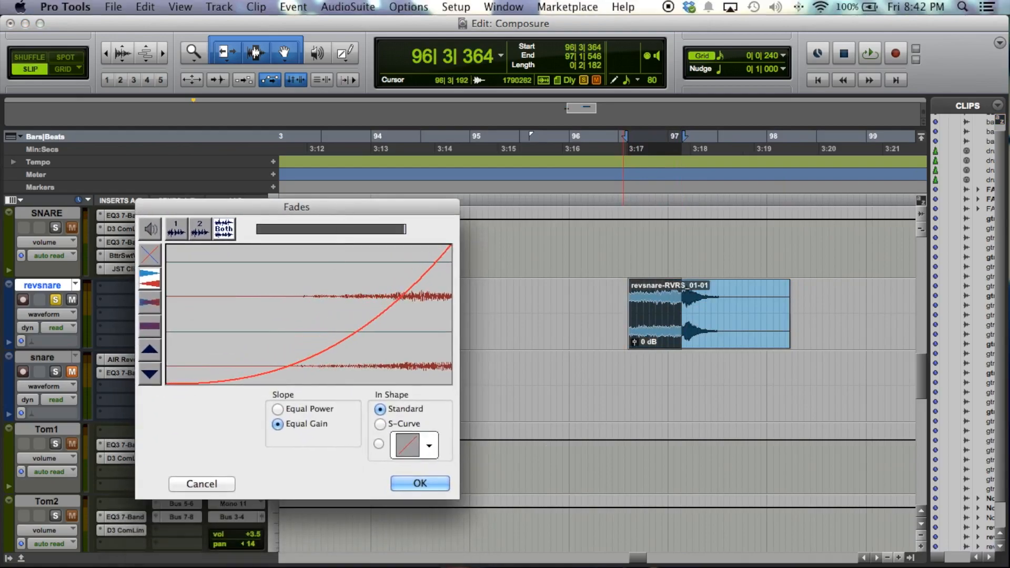
click(421, 482)
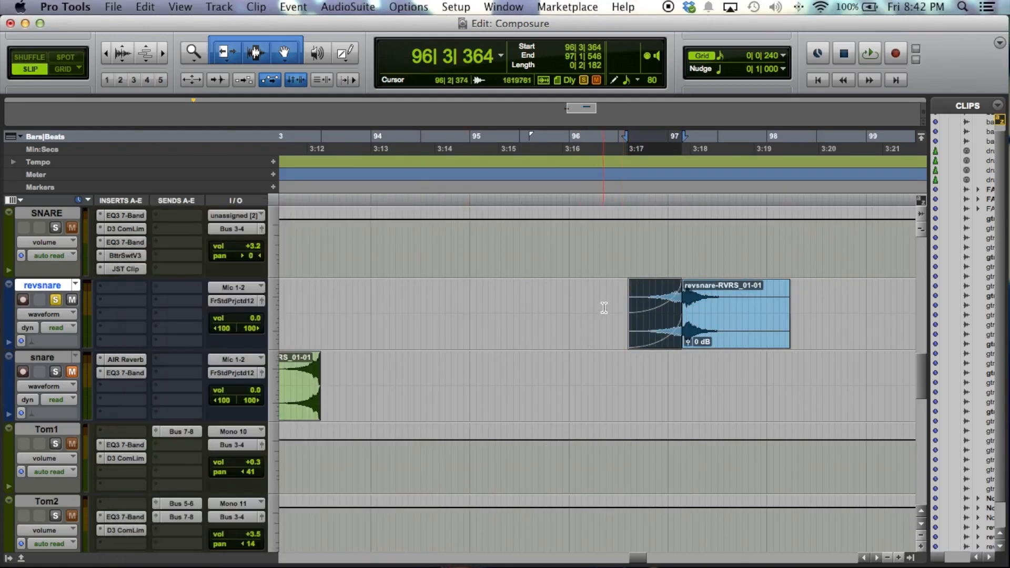
- Play the trimmed and faded revsnare clip from 96|2|374
click(604, 309)
key(space)
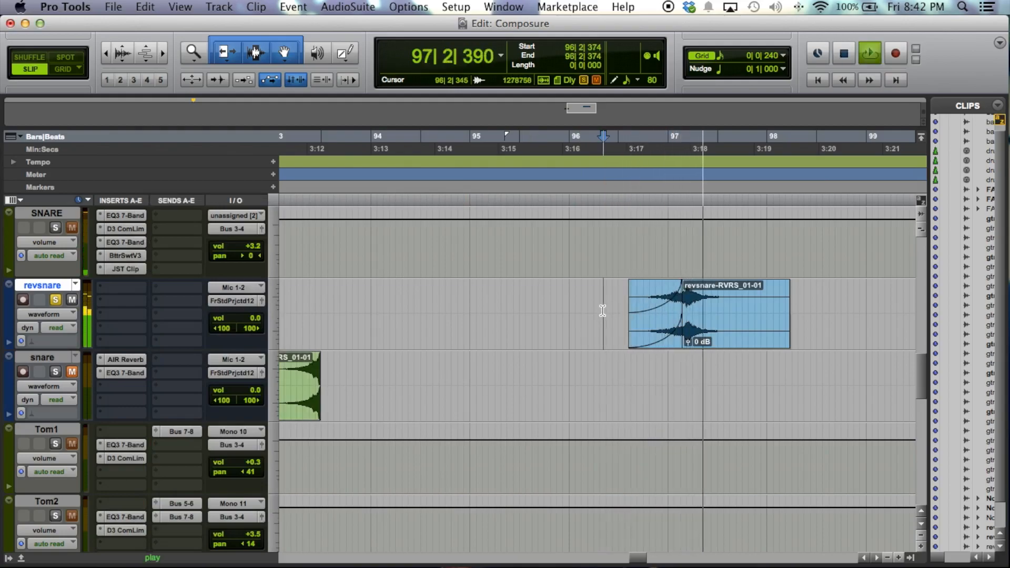
key(space)
- Lengthen the revsnare clip's fade-in so that it ends at 97|1|694
click(709, 298)
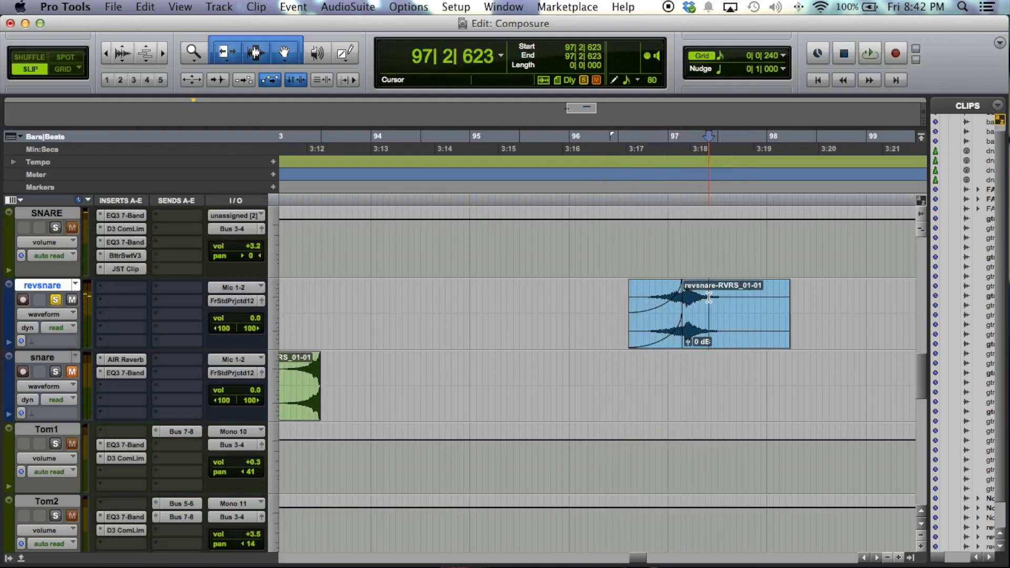
key(super+bracketright)
key(super+bracketright)
key(super+bracketright)
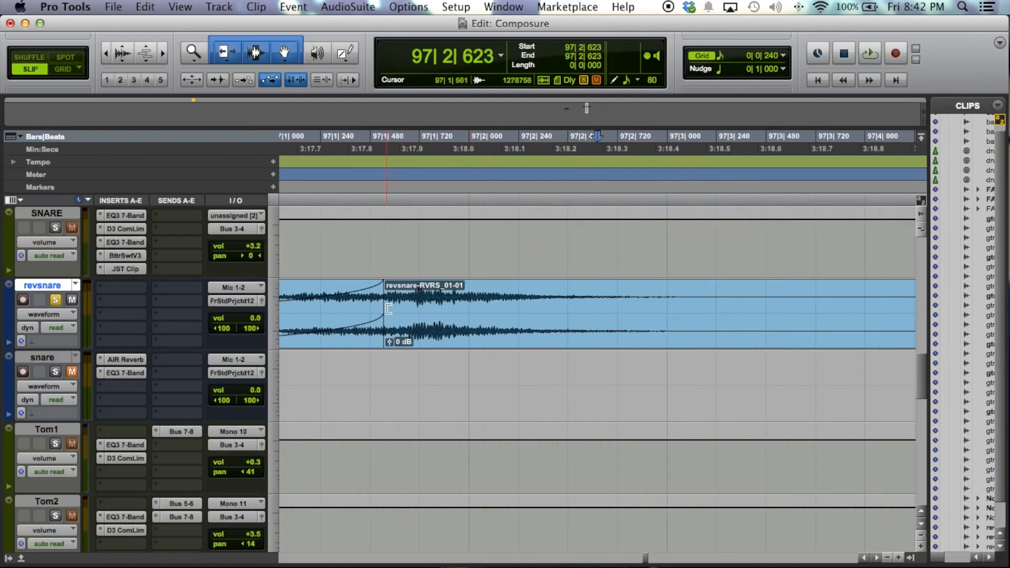
drag(377, 309, 411, 294)
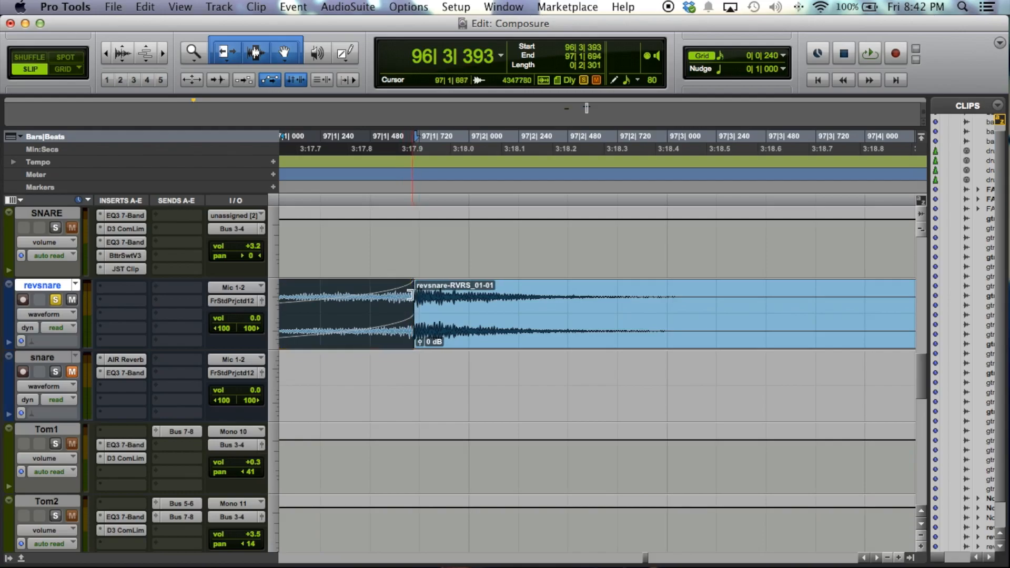
- Trim the tail of the revsnare clip so that it ends at 97|1|748
key(super+bracketleft)
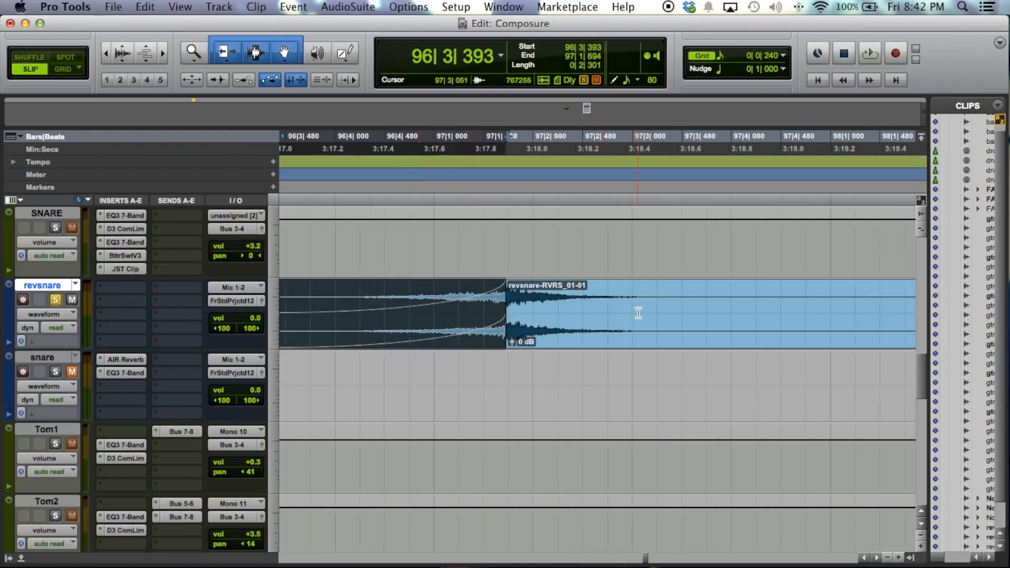
key(super+bracketleft)
drag(753, 308, 551, 317)
key(Delete)
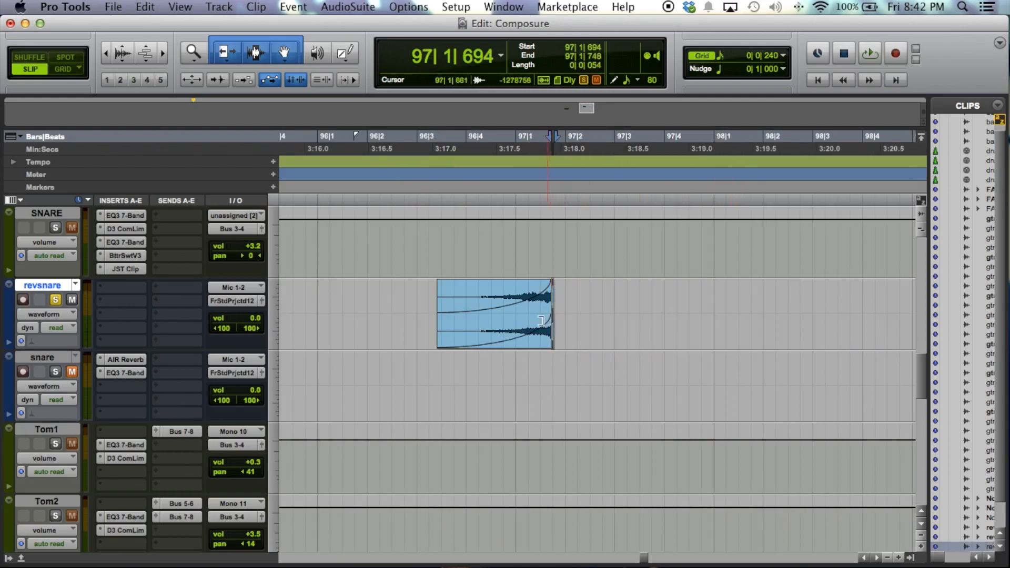
- Route the revsnare track's output to Bus 13-14 and place the cursor at 96|3|163
scroll(412, 326, up, 3)
click(406, 396)
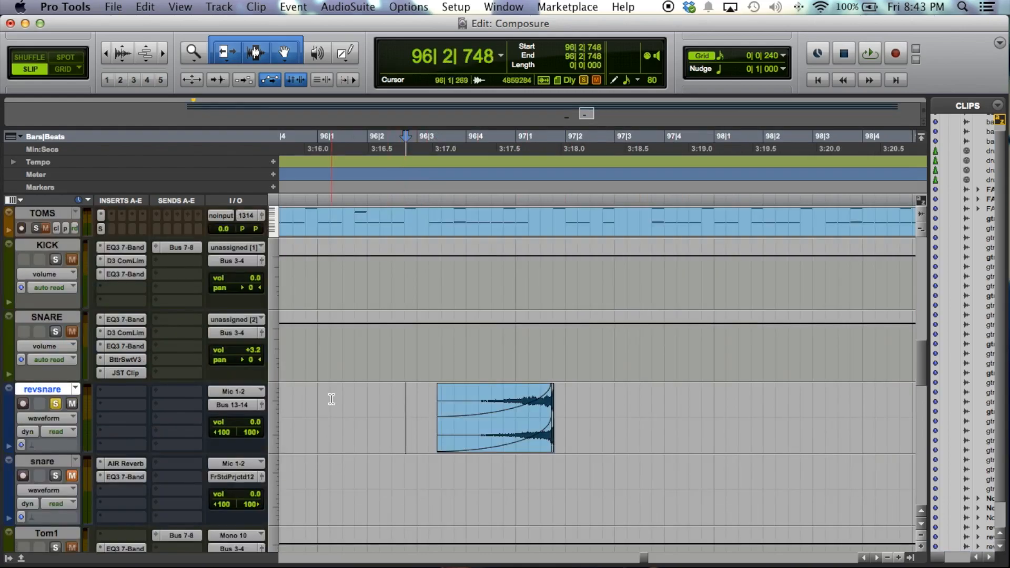
click(425, 398)
key(super+bracketleft)
key(super+bracketleft)
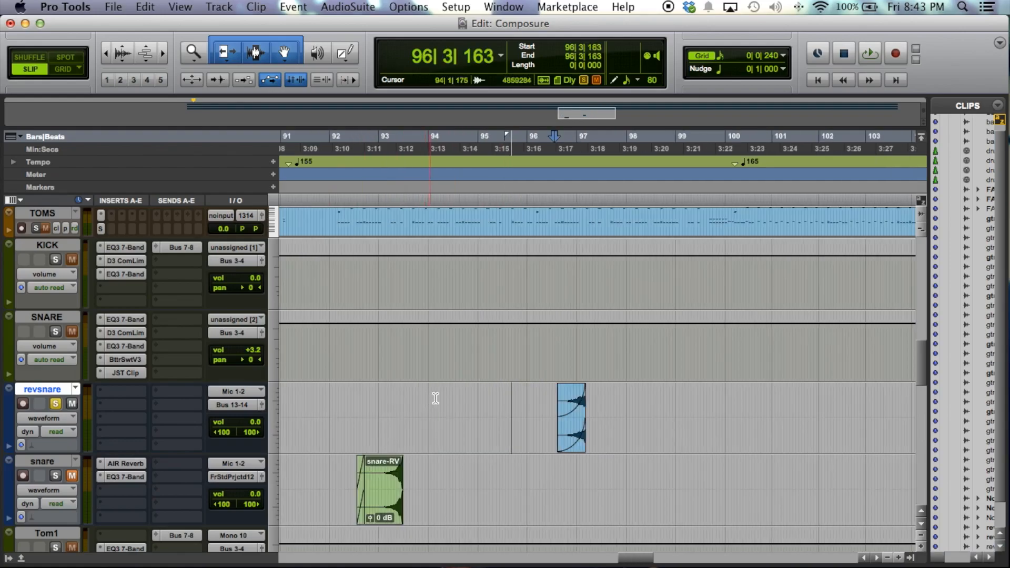
- Unsolo the revsnare track and play the full mix to find where the reversed snare belongs
key(space)
key(space)
click(474, 401)
key(space)
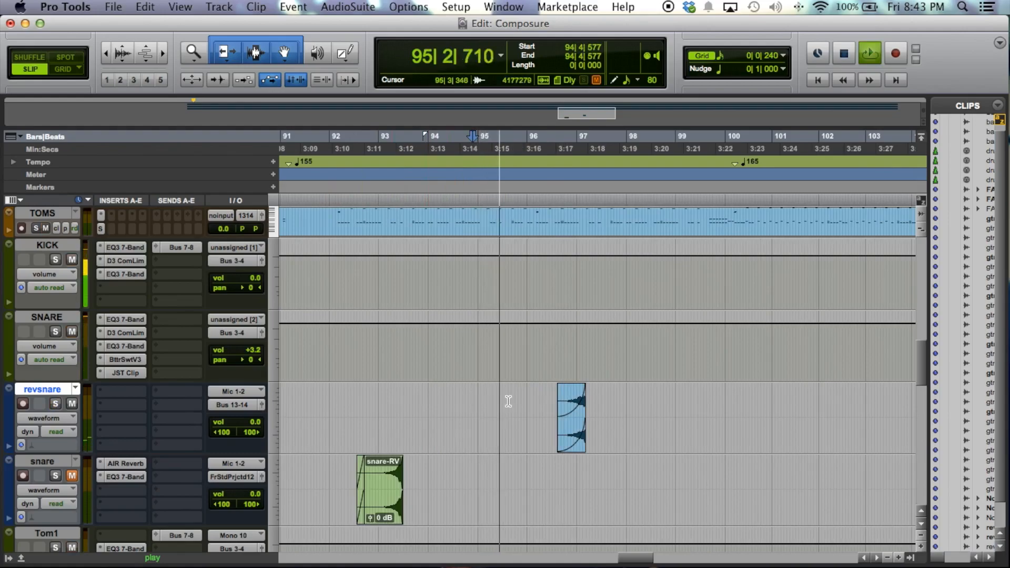
key(space)
click(310, 399)
key(space)
- Move the revsnare clip with its fade back to bar 92 so that it ends near 92|4
click(571, 419)
click(617, 416)
drag(616, 416, 353, 441)
click(330, 415)
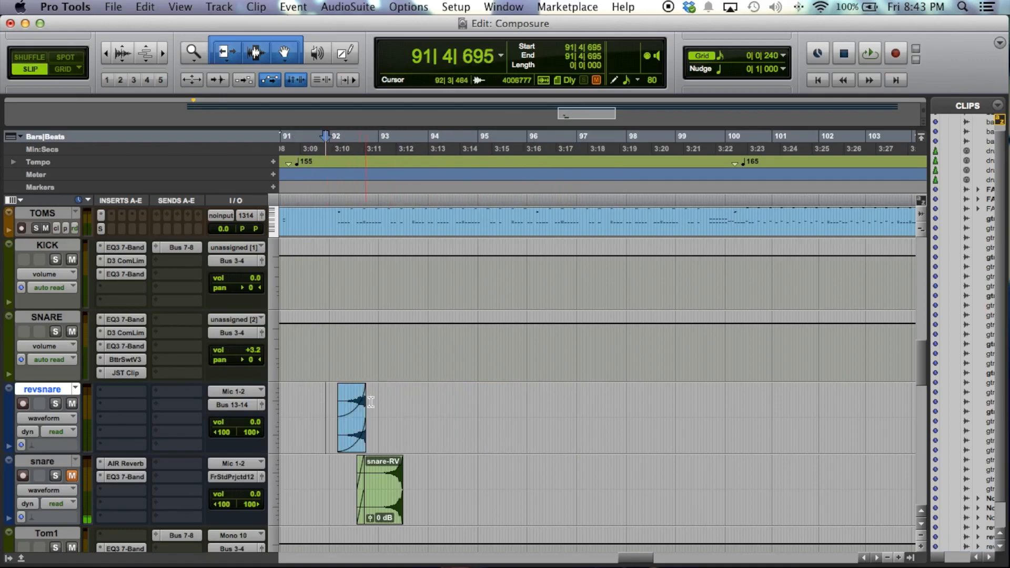
- Play the mix from 91|4|616 to check the reversed snare's timing at its new position
key(super+bracketright)
key(super+bracketright)
click(590, 414)
key(space)
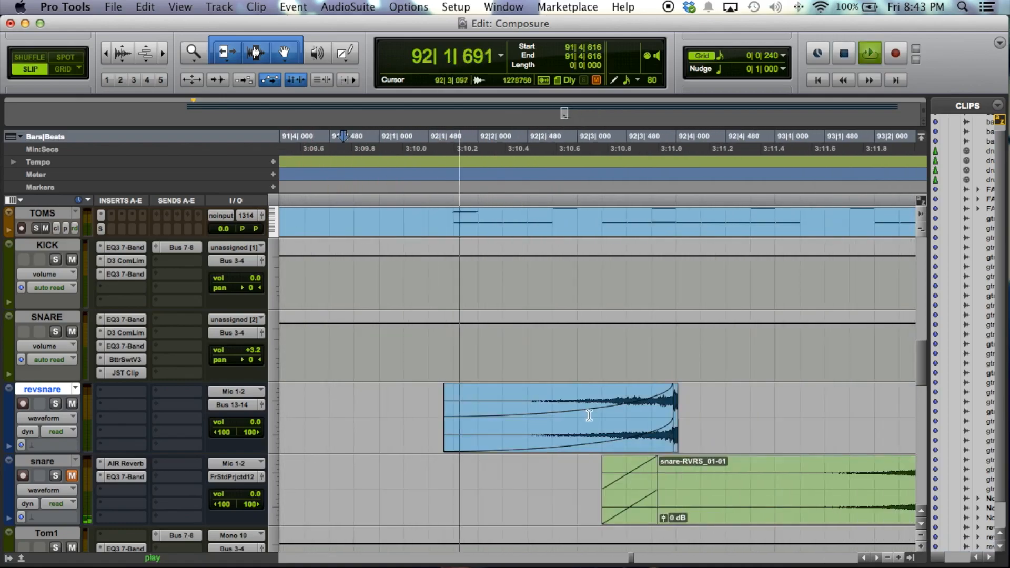
key(space)
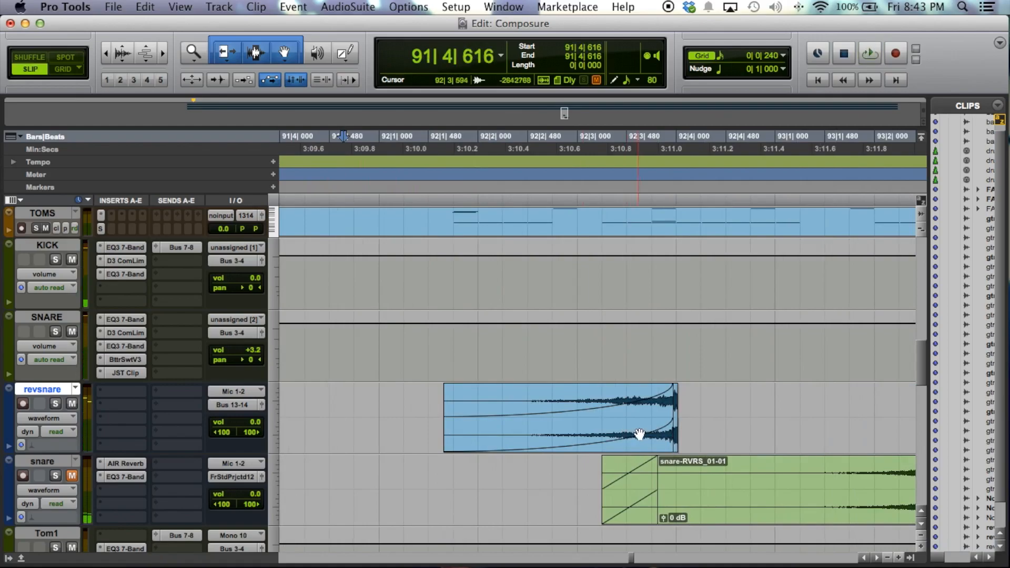
- Trim the end of the revsnare clip to 92|4|003
click(684, 401)
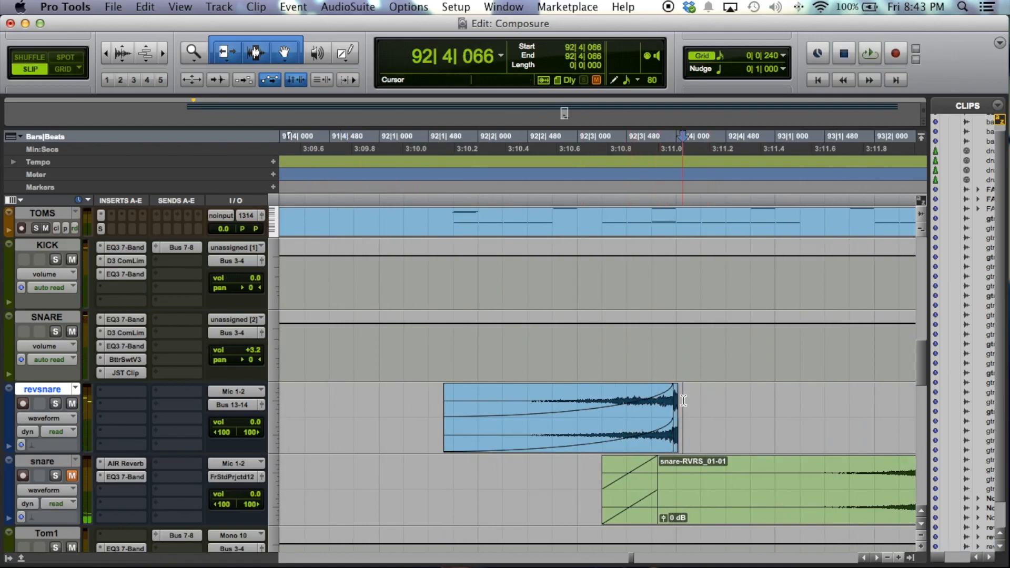
key(super+bracketright)
key(super+bracketright)
double_click(573, 418)
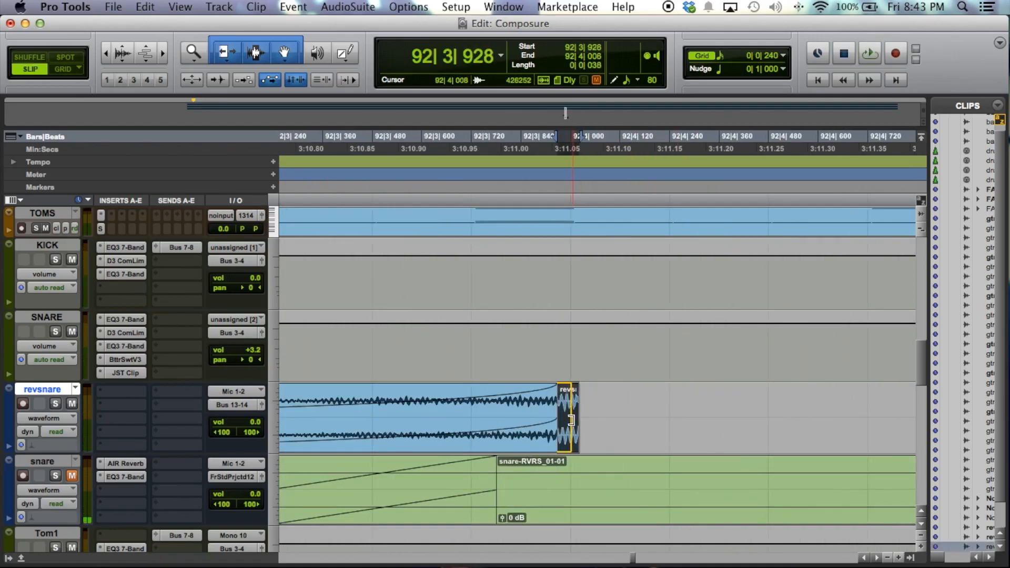
click(570, 422)
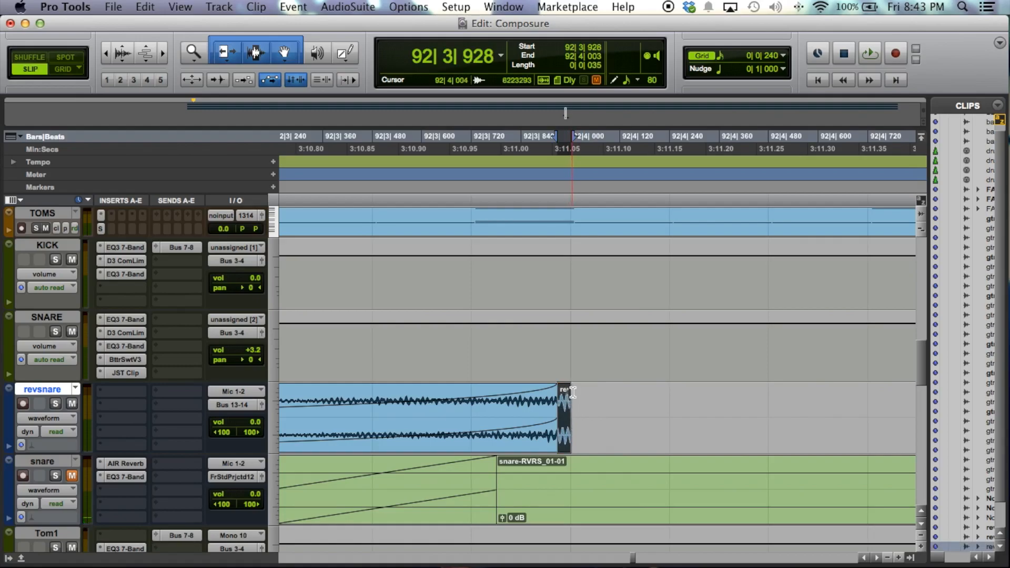
- Add a fade-out to the revsnare clip from 92|3|948 and extend its end to 92|4|012
key(super+bracketright)
key(super+bracketright)
drag(649, 392, 611, 400)
drag(651, 433, 667, 433)
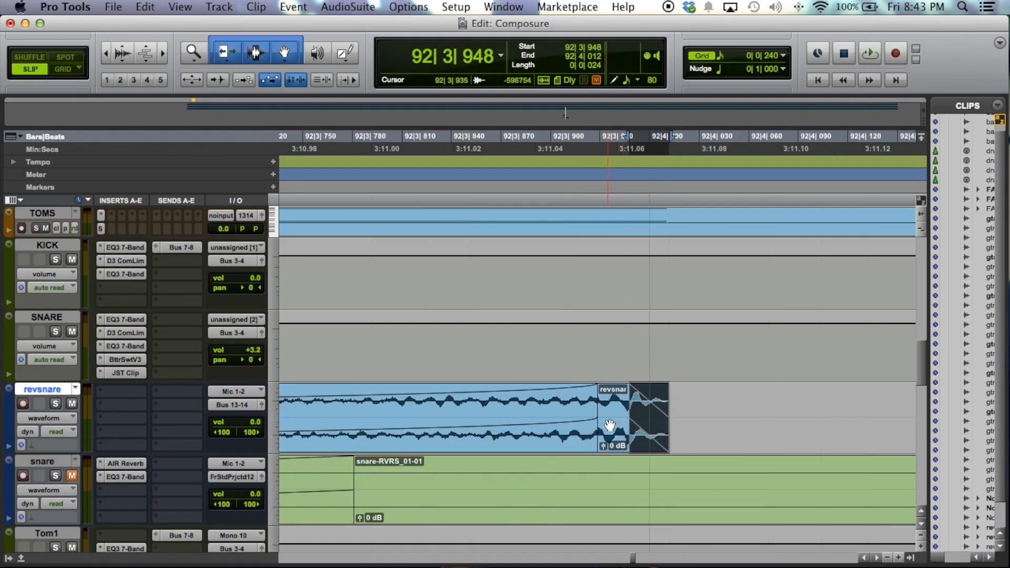
- Play the mix from 91|4|451, lower the revsnare track's volume to -3.6 dB and save the session
key(super+[)
key(super+[)
key(super+[)
key(super+[)
key(super+[)
click(425, 410)
key(space)
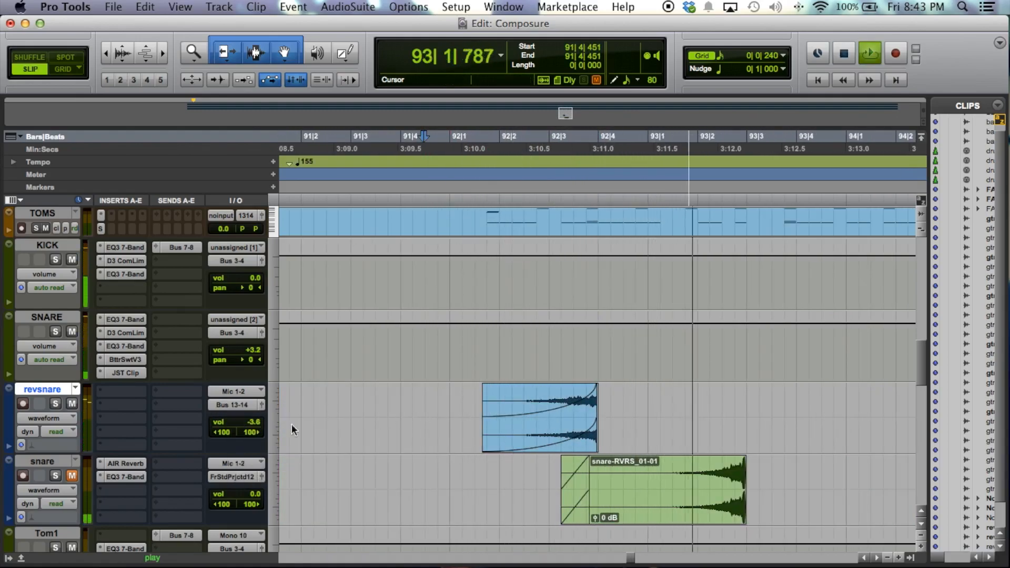
key(space)
click(469, 413)
key(super+s)
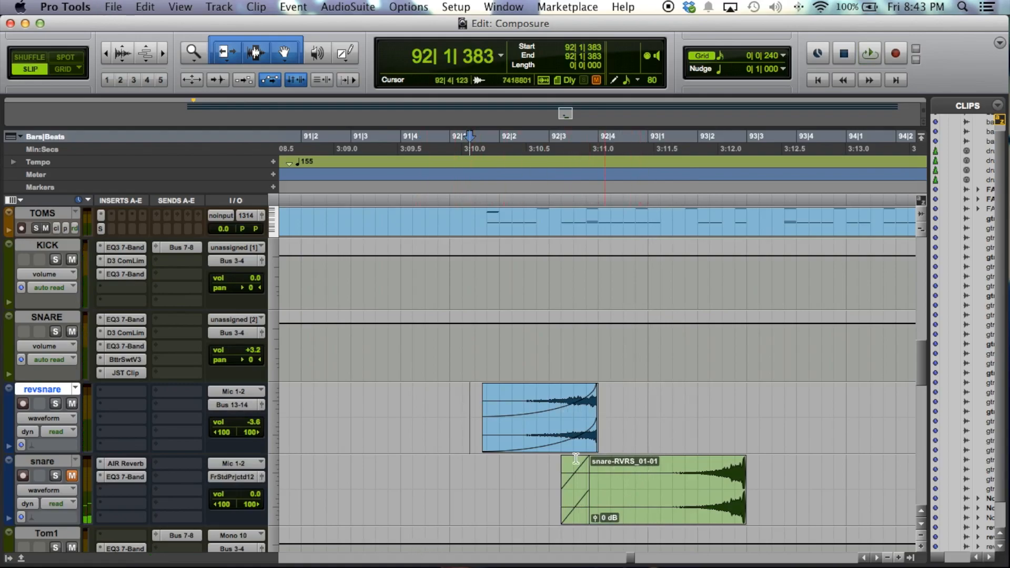
- Insert the stereo AIR Reverb plug-in in the first insert slot of the revsnare track
click(131, 390)
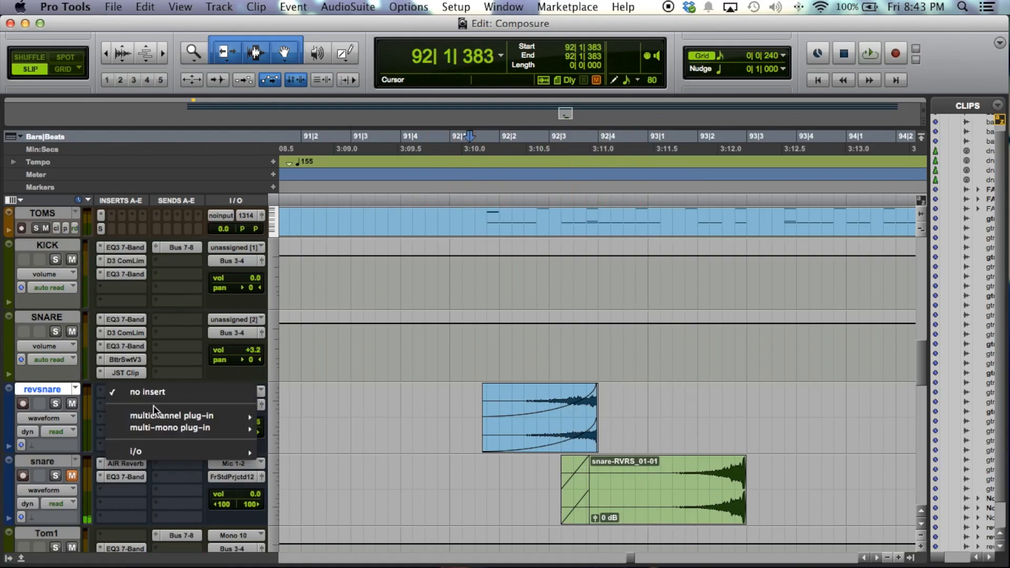
mouse_move(210, 415)
mouse_move(314, 414)
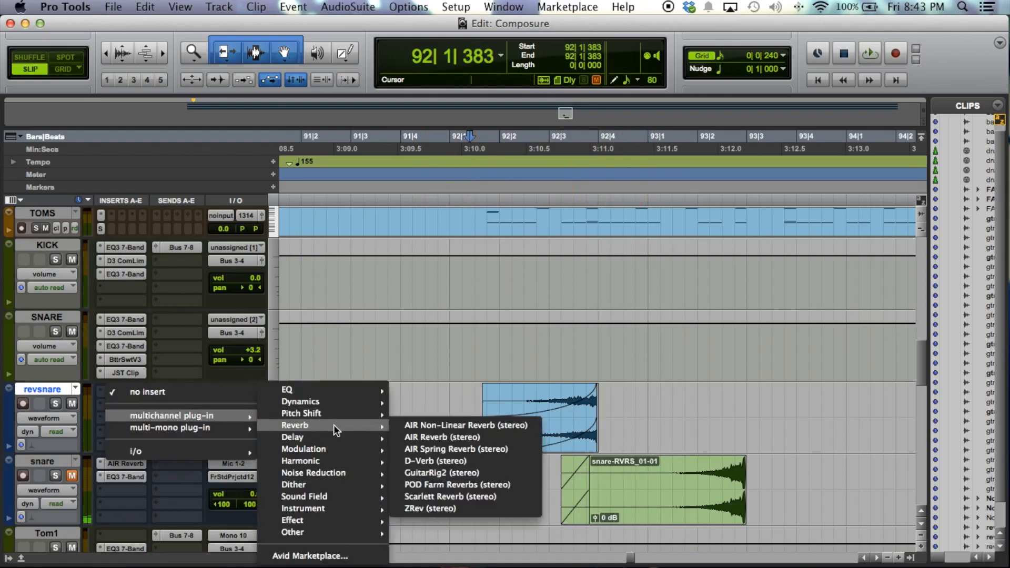
click(449, 438)
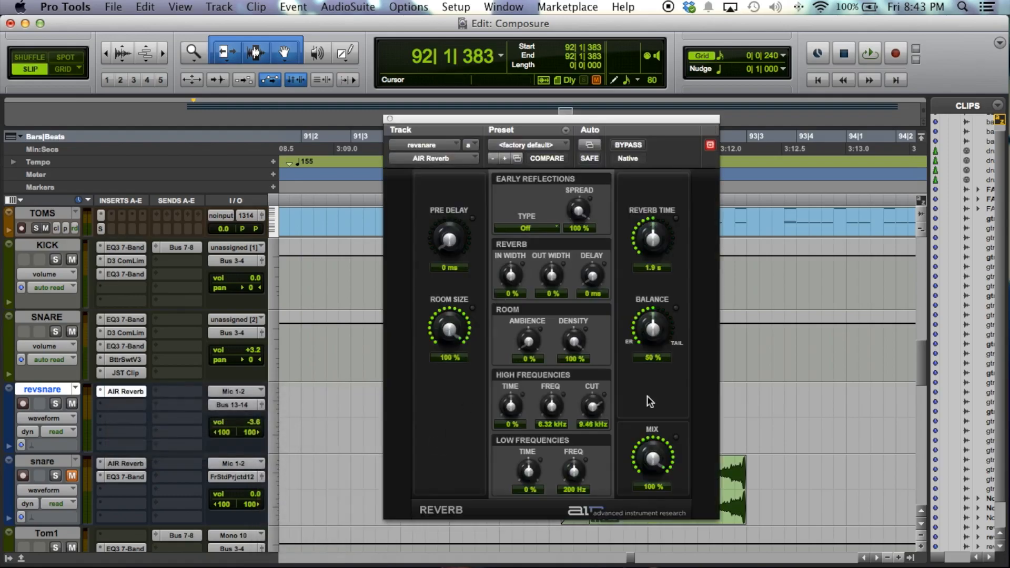
- Set the revsnare AIR Reverb to 34 % mix and 1.2 s reverb time, audition it from 92|1|383 and save the session
drag(645, 457, 654, 459)
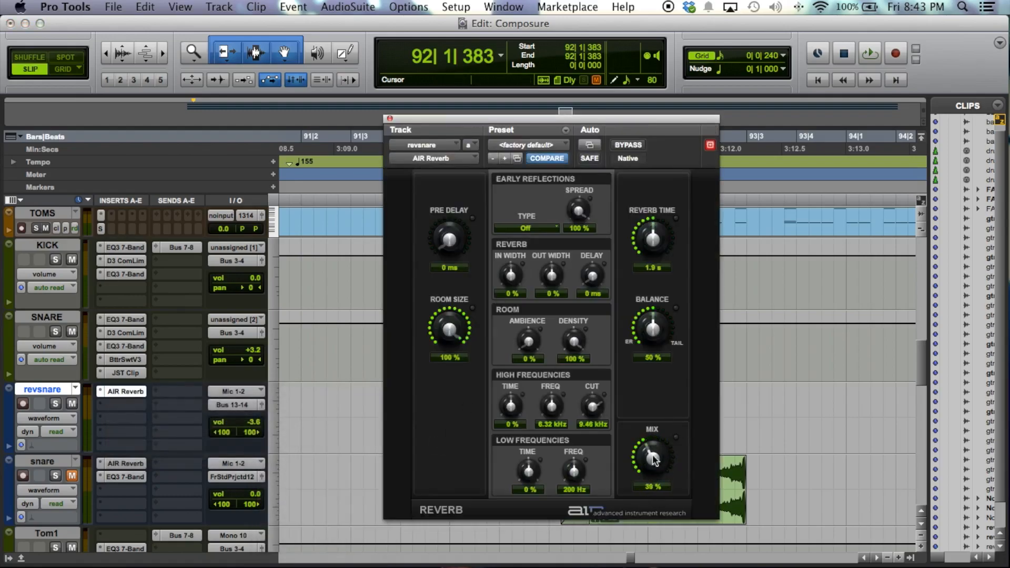
key(space)
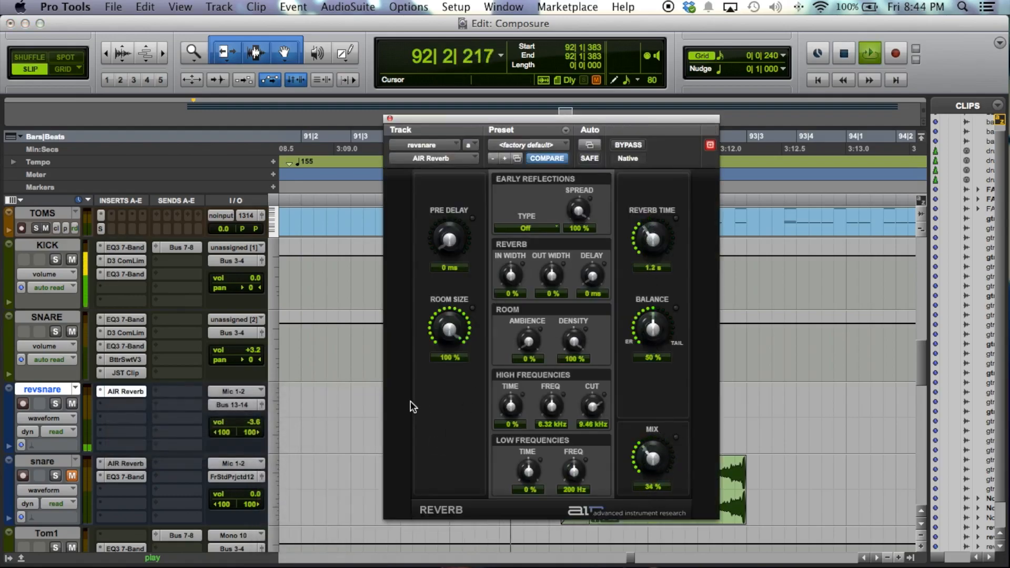
key(space)
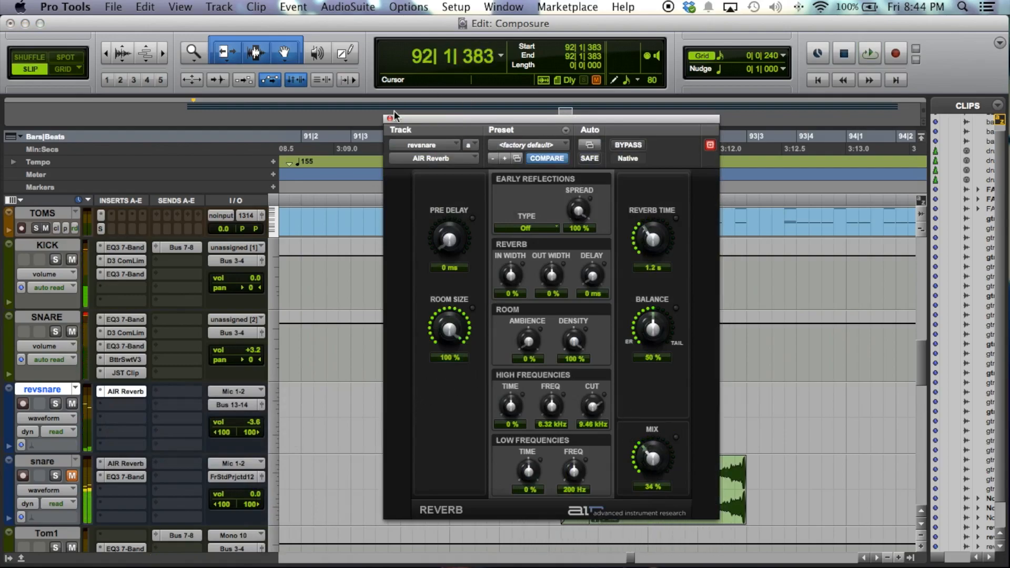
click(390, 120)
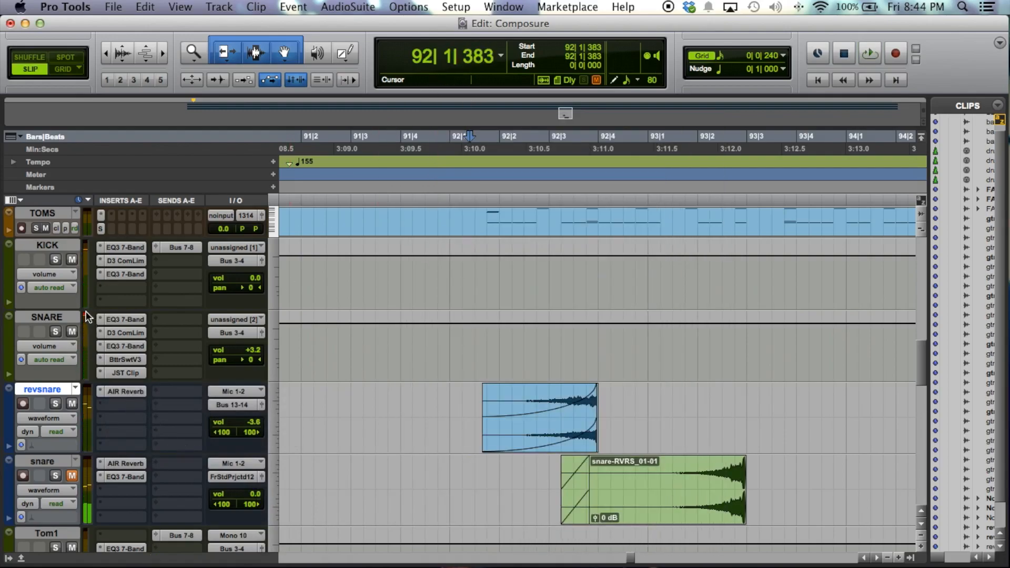
key(super+s)
- Bypass the AIR Reverb on the revsnare track, place the edit cursor at 91|4|134 and save the session
click(121, 392)
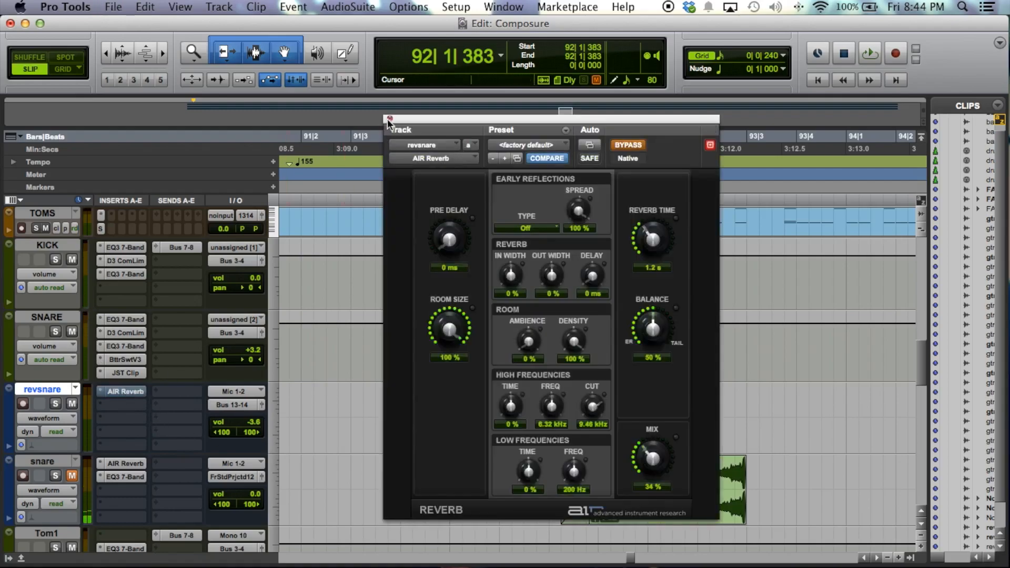
click(389, 119)
click(407, 393)
key(super+s)
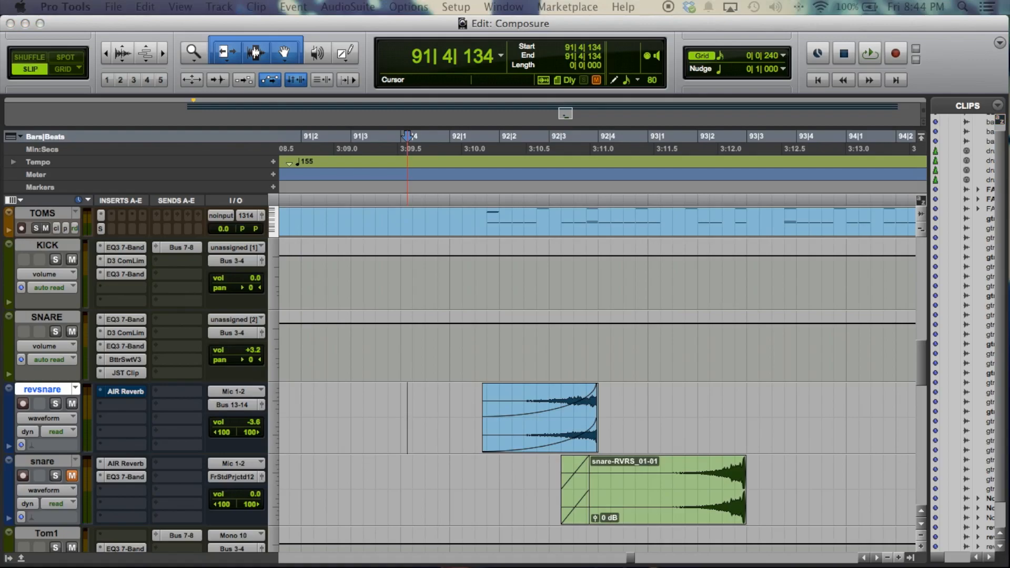
- Create one new stereo Aux Input track with a Samples timebase
click(284, 293)
click(288, 308)
click(367, 296)
click(375, 303)
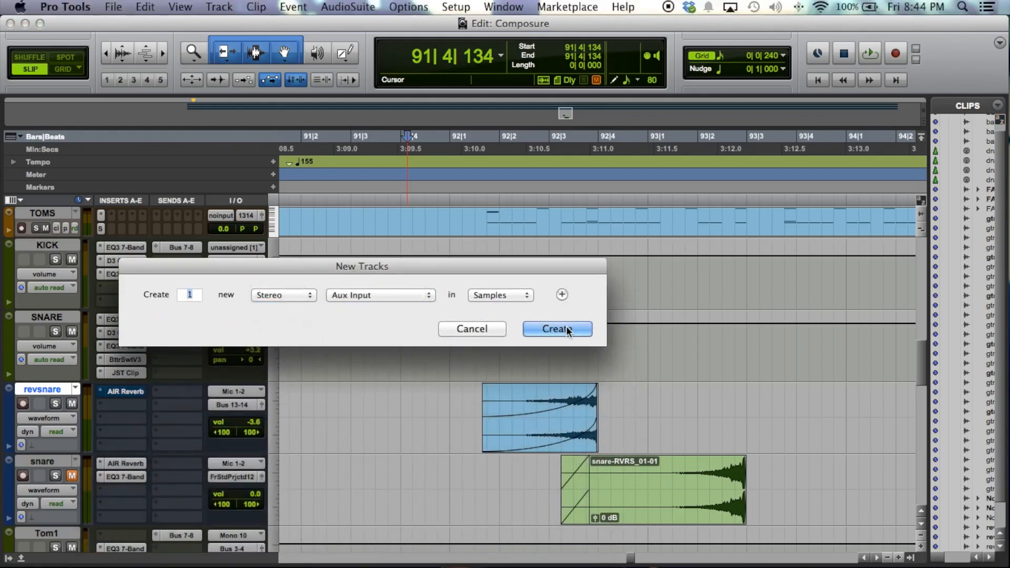
click(569, 330)
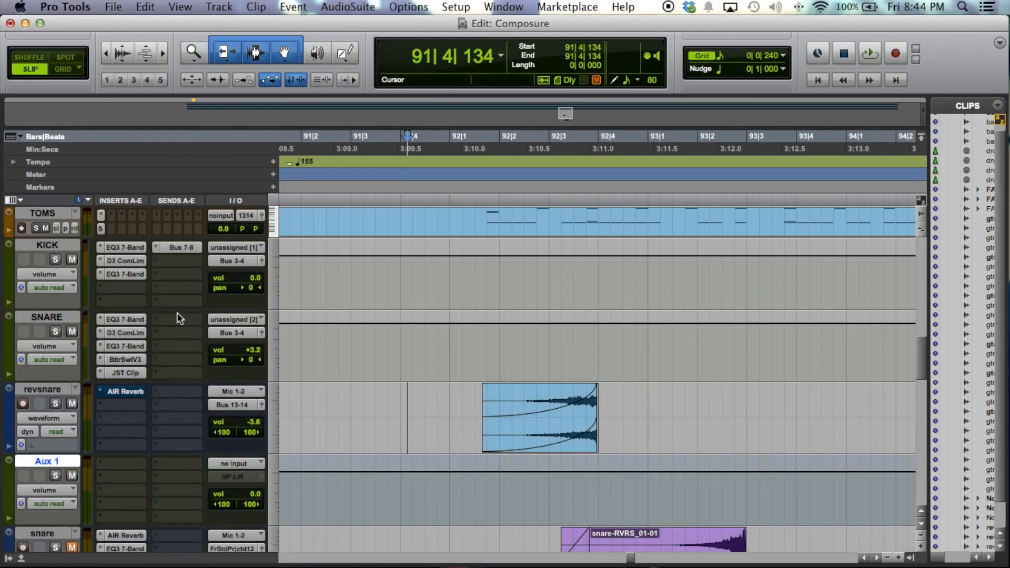
click(183, 394)
mouse_move(229, 431)
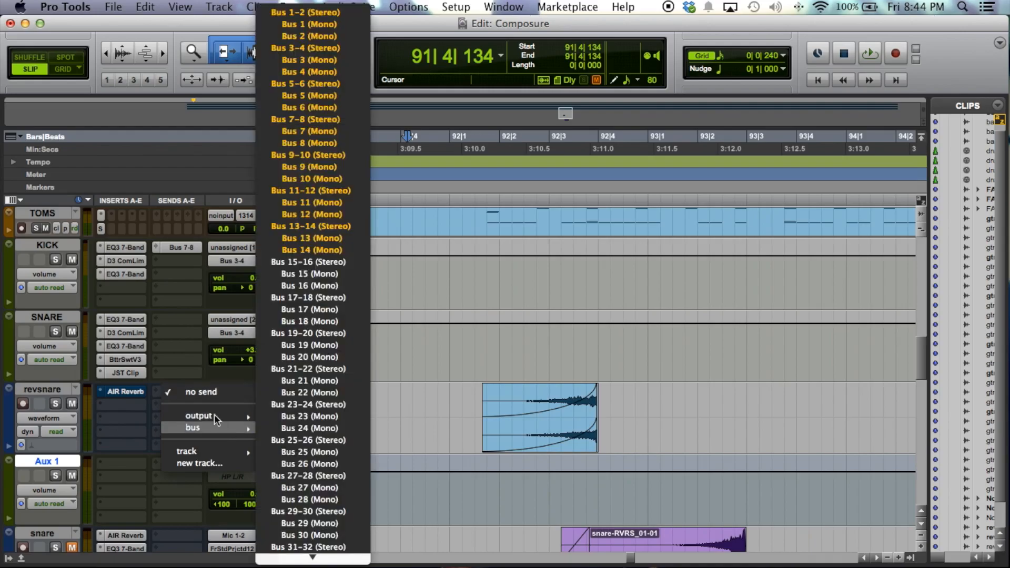
click(156, 388)
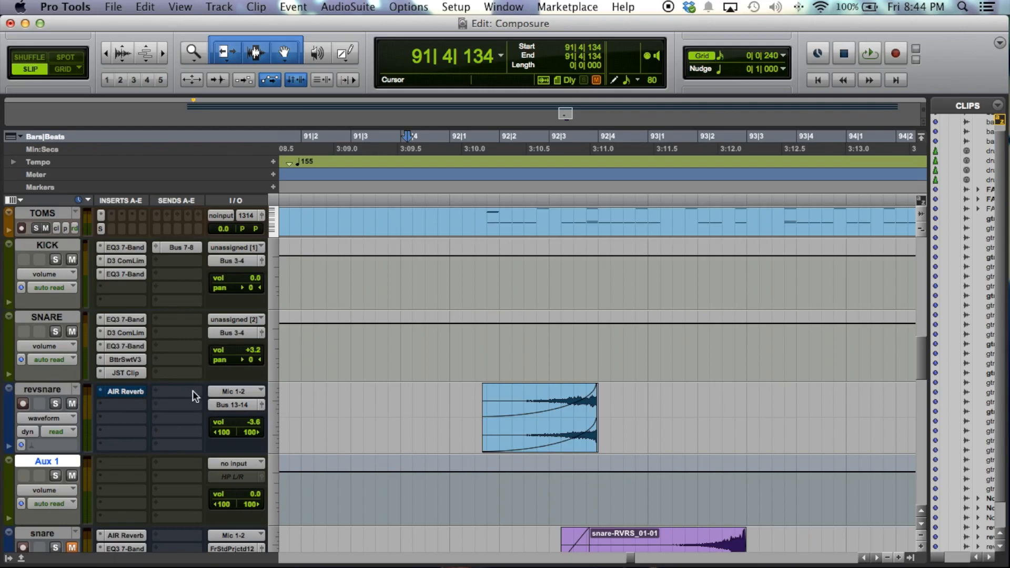
- Select the Aux 1 track and open its output path choices
click(52, 392)
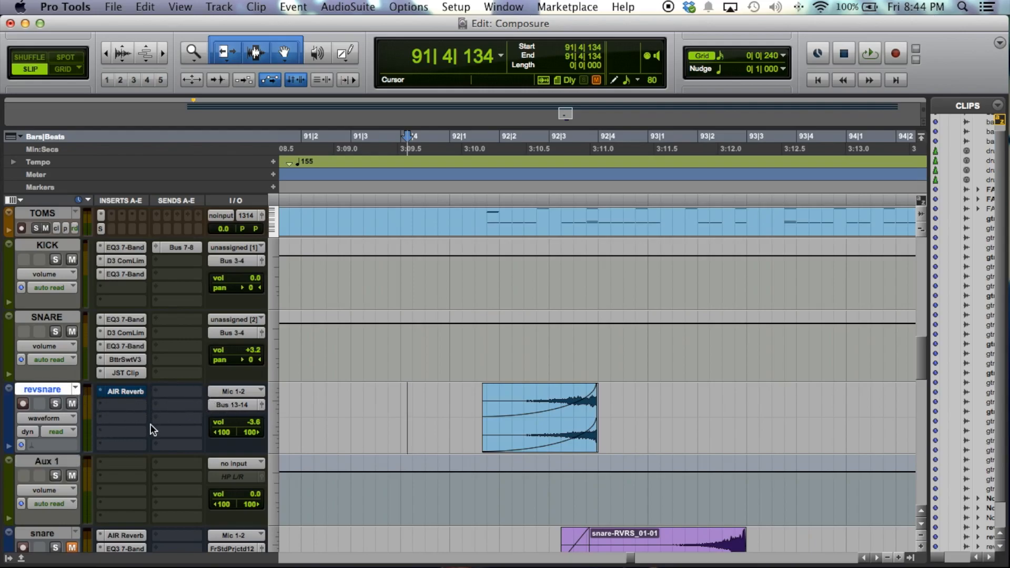
click(55, 463)
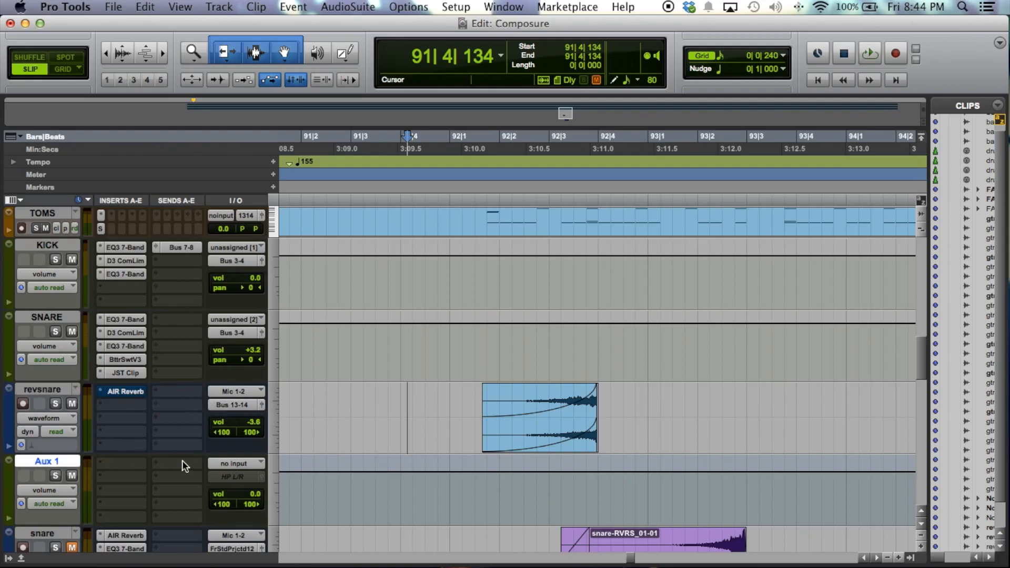
click(229, 478)
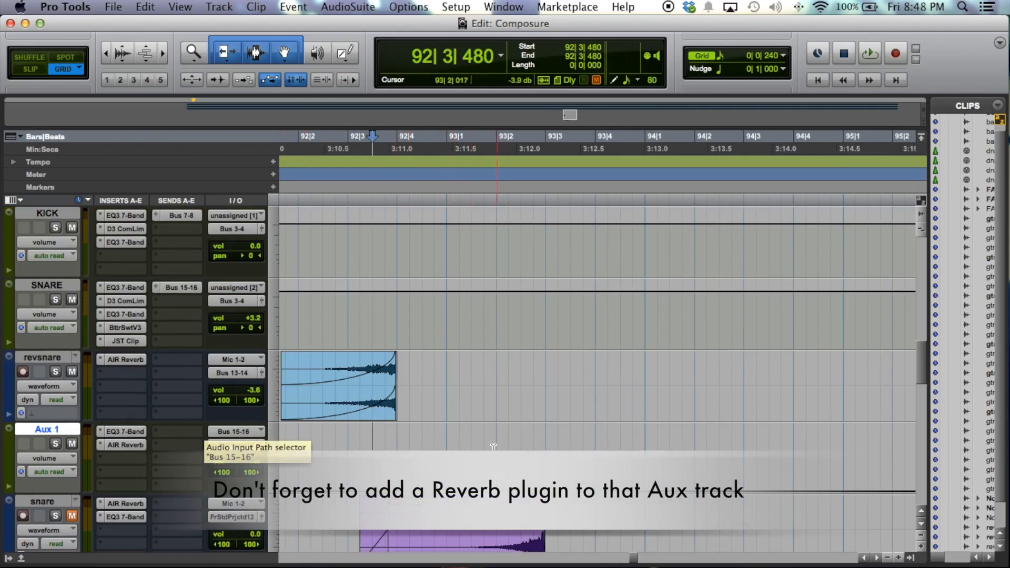
- Draw Aux 1 volume automation with the Pencil tool, rising to a peak at 92|4 and falling to silence shortly after 93|3
click(349, 54)
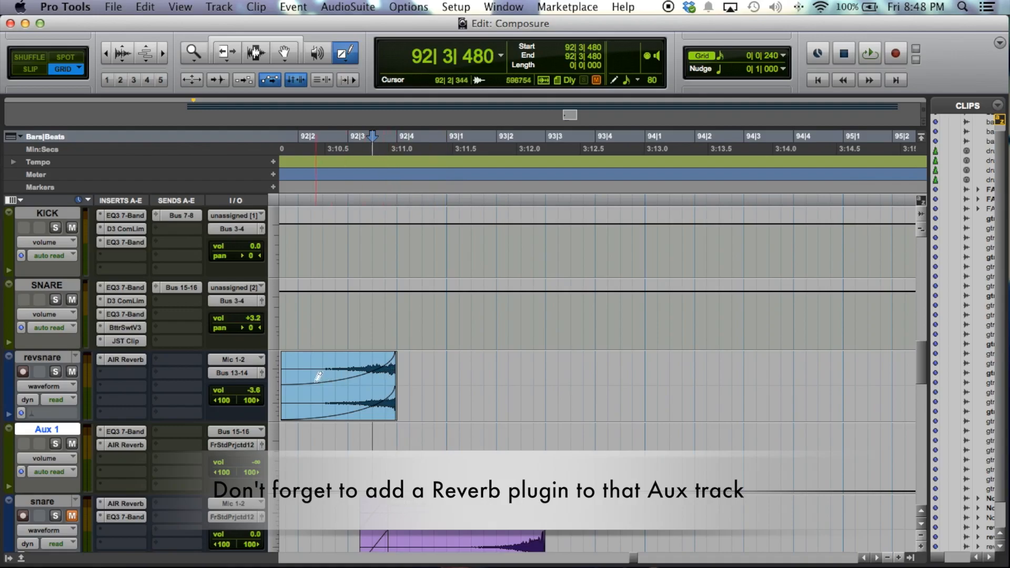
drag(396, 447, 380, 491)
drag(397, 446, 562, 490)
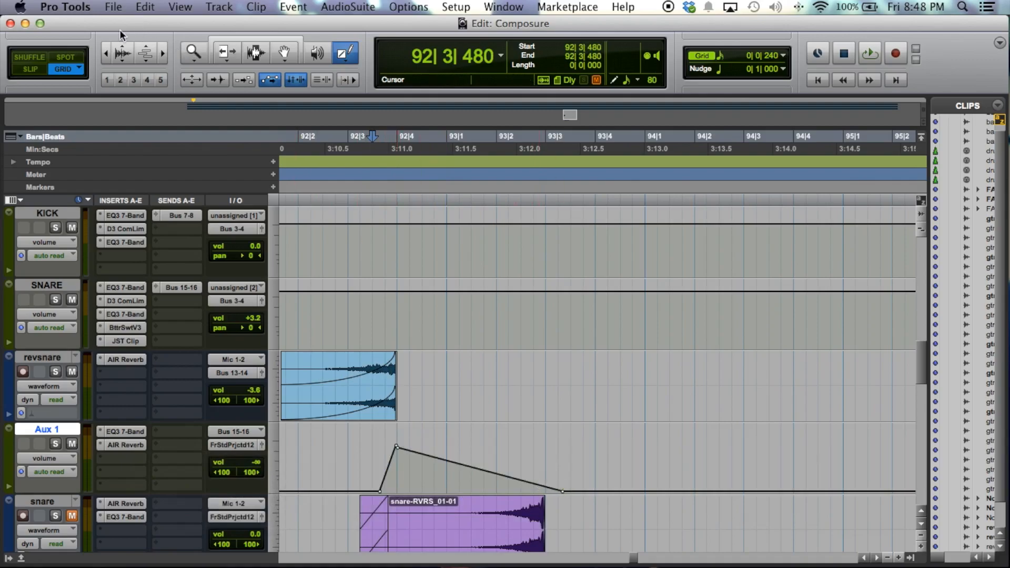
click(227, 37)
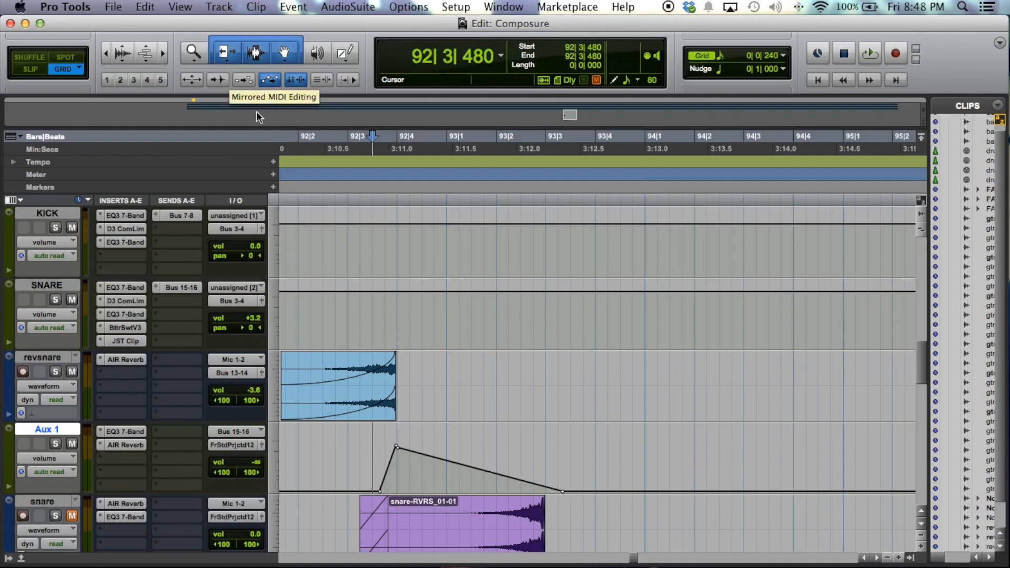
- Play from 92|2|240, add an Aux 1 volume breakpoint at 93|1 to hold the level, and extend the fade's end to 93|4|240
click(311, 445)
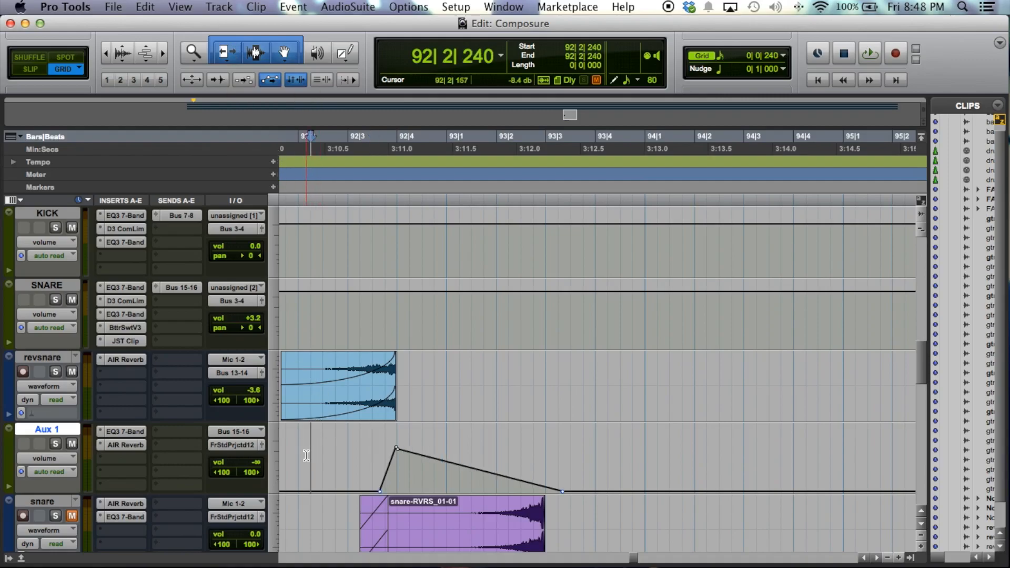
key(space)
key(space)
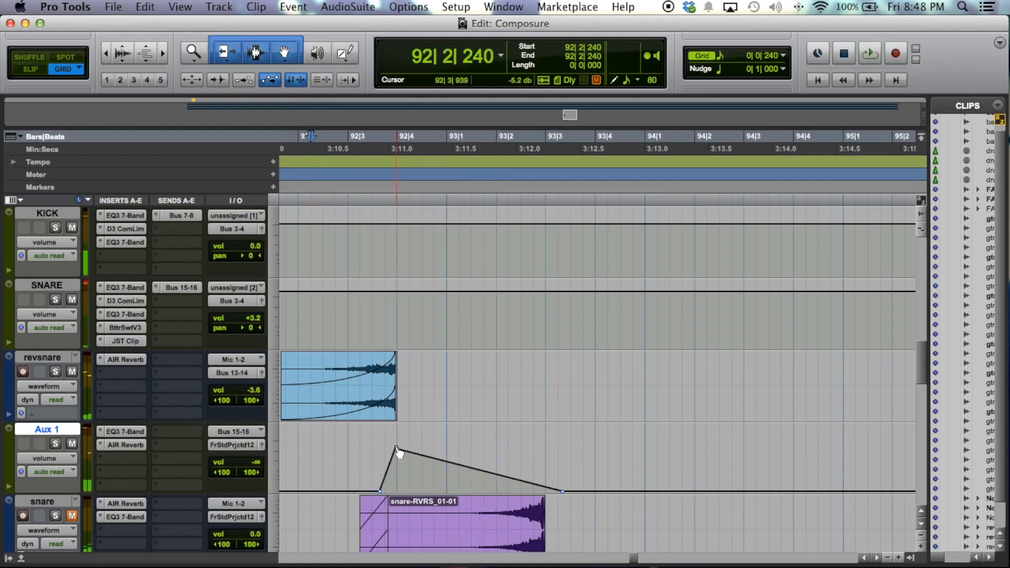
click(411, 445)
drag(410, 446, 447, 446)
drag(563, 492, 608, 492)
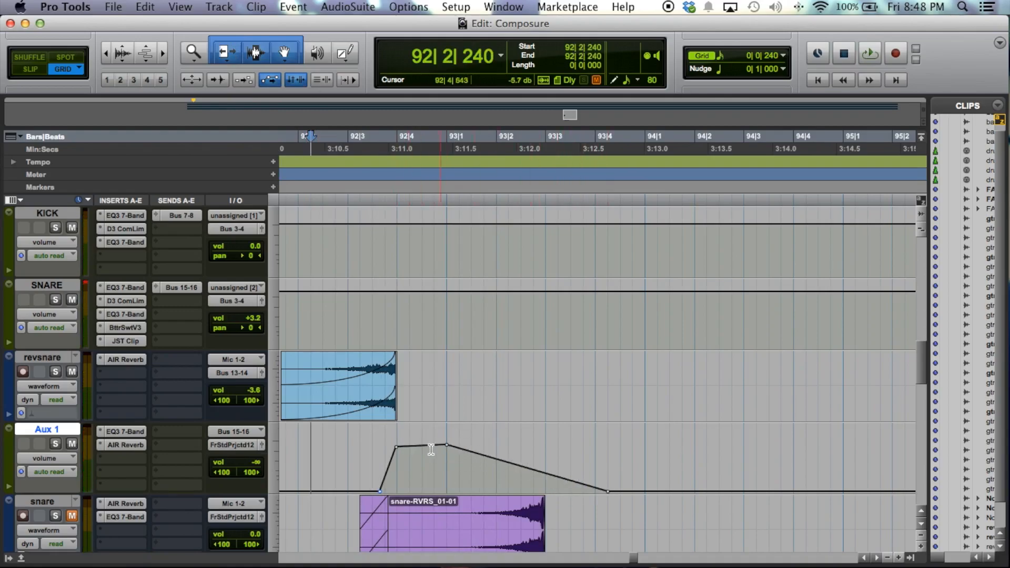
- Extend the Aux 1 volume plateau to 93|2, play from 92|3|000 and raise the plateau's starting breakpoint slightly
drag(448, 444, 496, 443)
click(398, 447)
click(346, 443)
key(space)
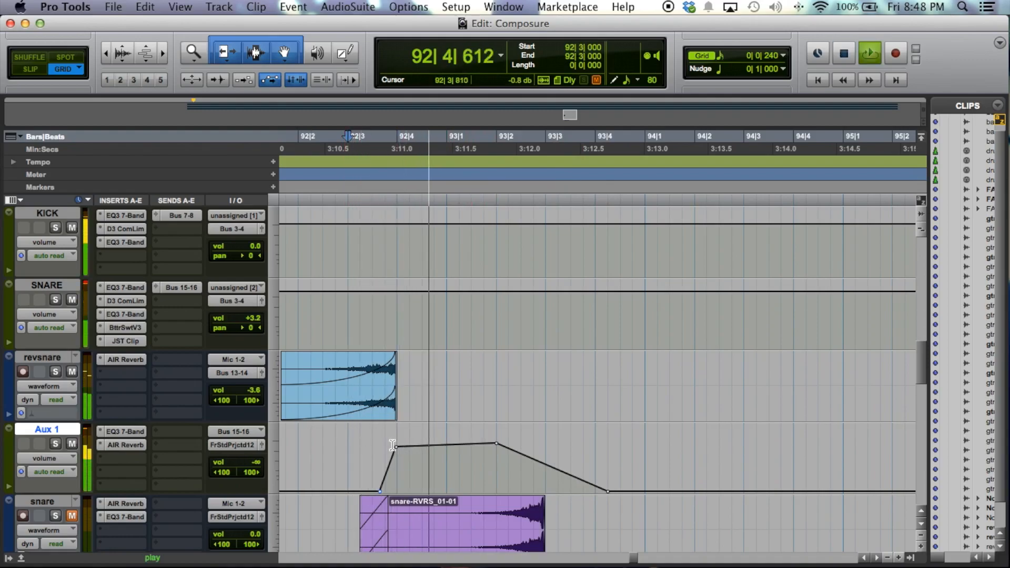
key(space)
drag(398, 446, 397, 440)
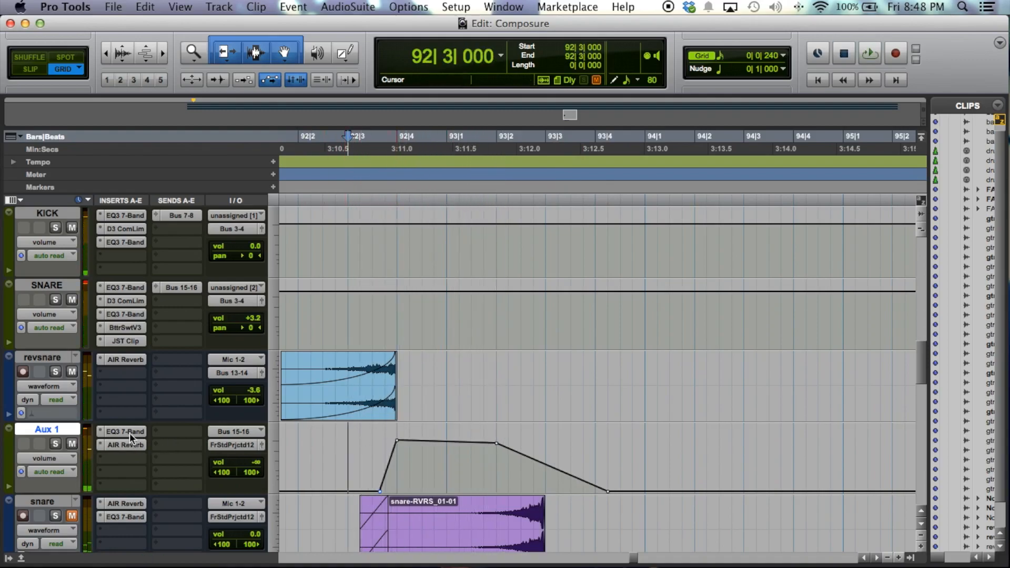
- Bypass Aux 1's EQ3 7-Band, raise the volume plateau and extend its end to 93|2|240
key(space)
key(space)
drag(496, 444, 477, 430)
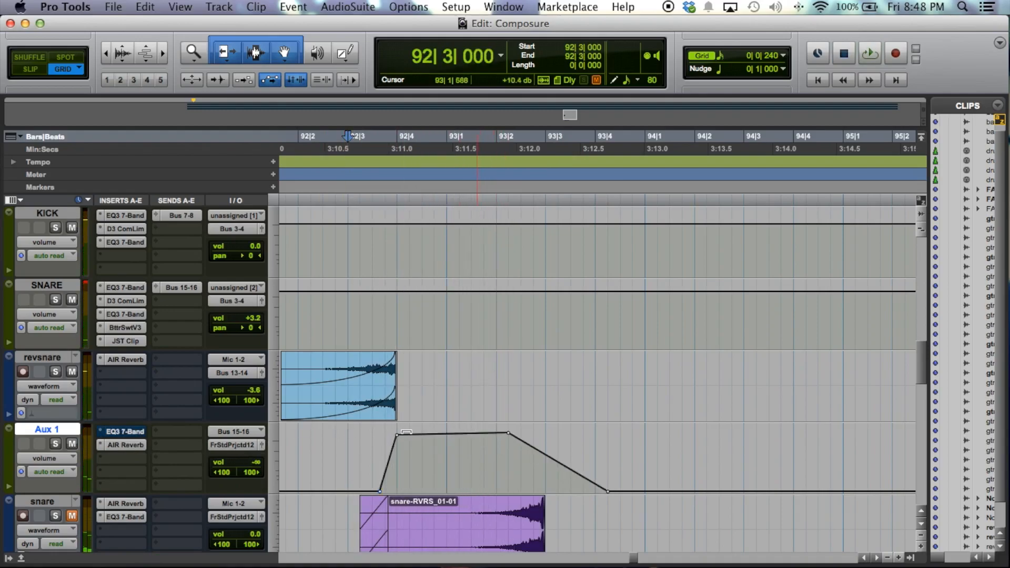
- Play from 92|2|480 and shift the Aux 1 volume plateau to start at 92|4|240 and end at 93|2|480, lowering its end slightly
click(325, 450)
key(space)
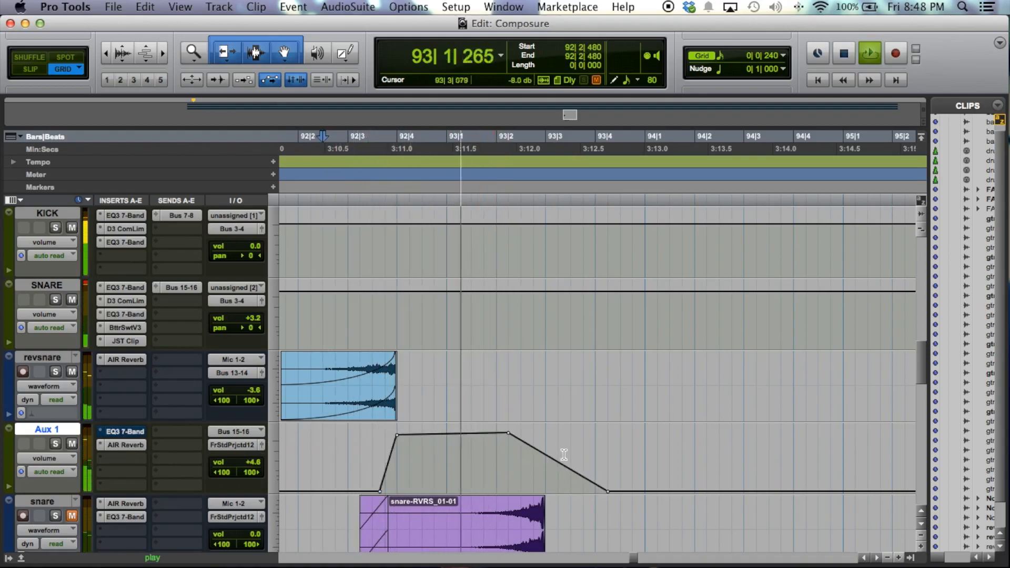
key(space)
drag(508, 436, 521, 444)
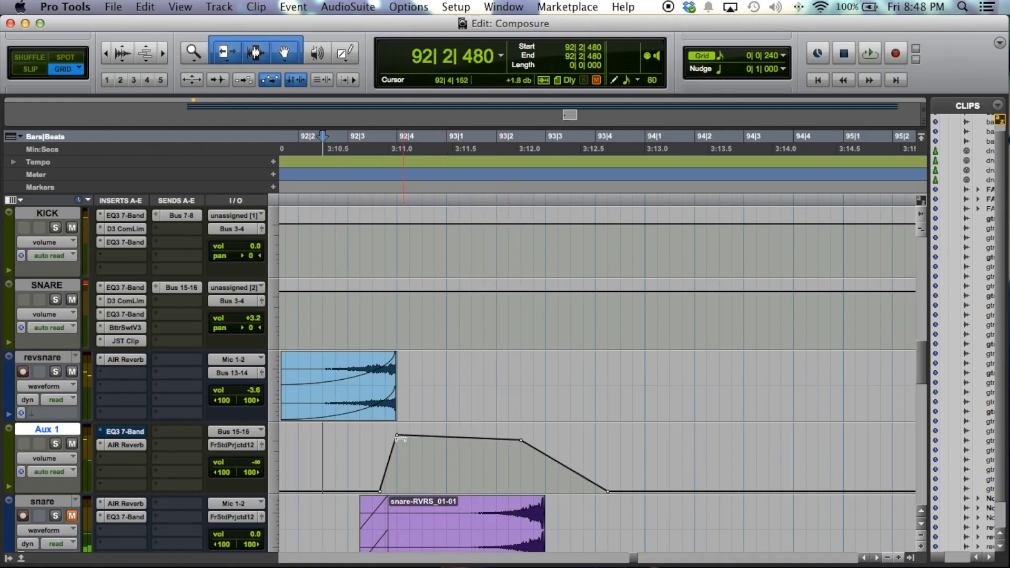
drag(398, 437, 410, 436)
- Adjust the high-frequency cut in Aux 1's AIR Reverb and close the plug-in
click(126, 445)
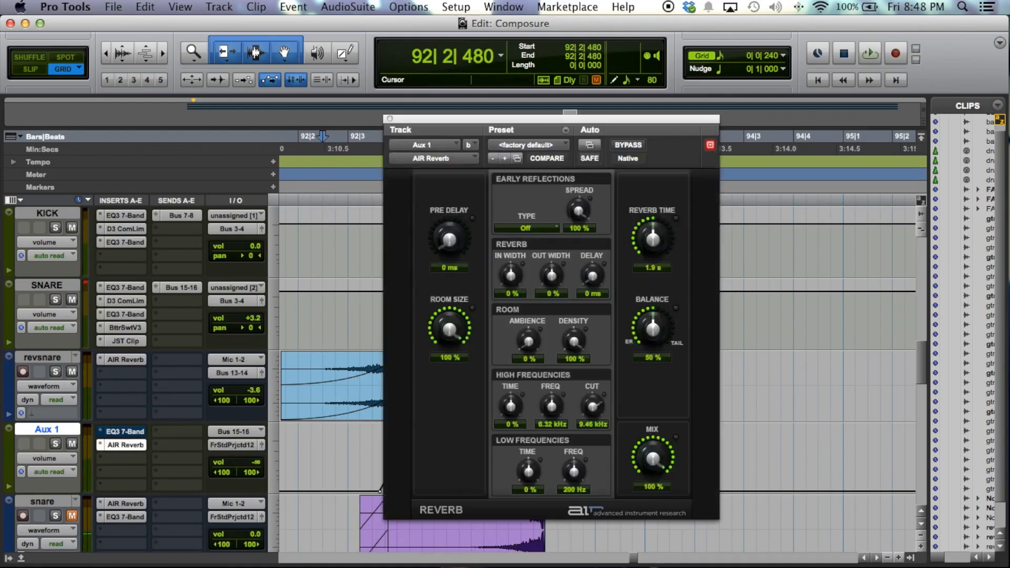
drag(578, 404, 596, 447)
click(390, 120)
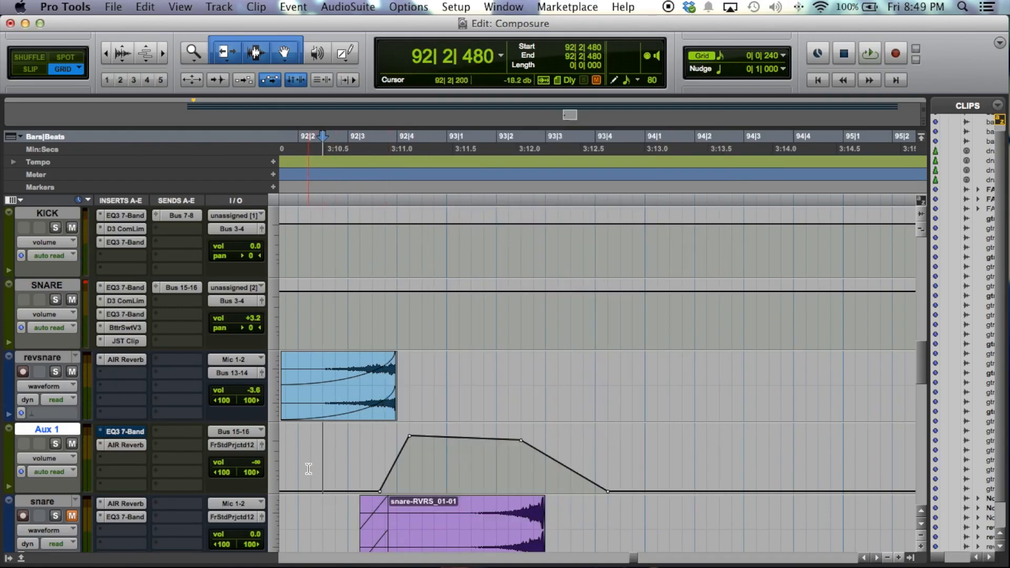
- Extend the end of the Aux 1 volume plateau to 93|3 and play from 92|2|480 to compare the sound
key(space)
key(space)
drag(522, 442, 546, 442)
key(space)
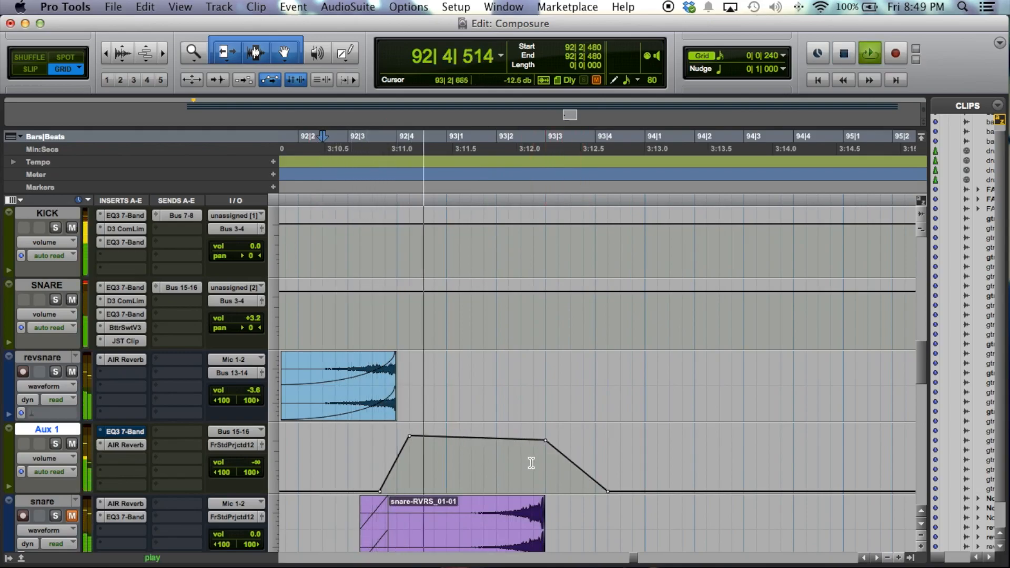
key(space)
- Shorten the Aux 1 volume fade to end at 93|4 and replay the mix from 92|2|480
drag(608, 492, 593, 492)
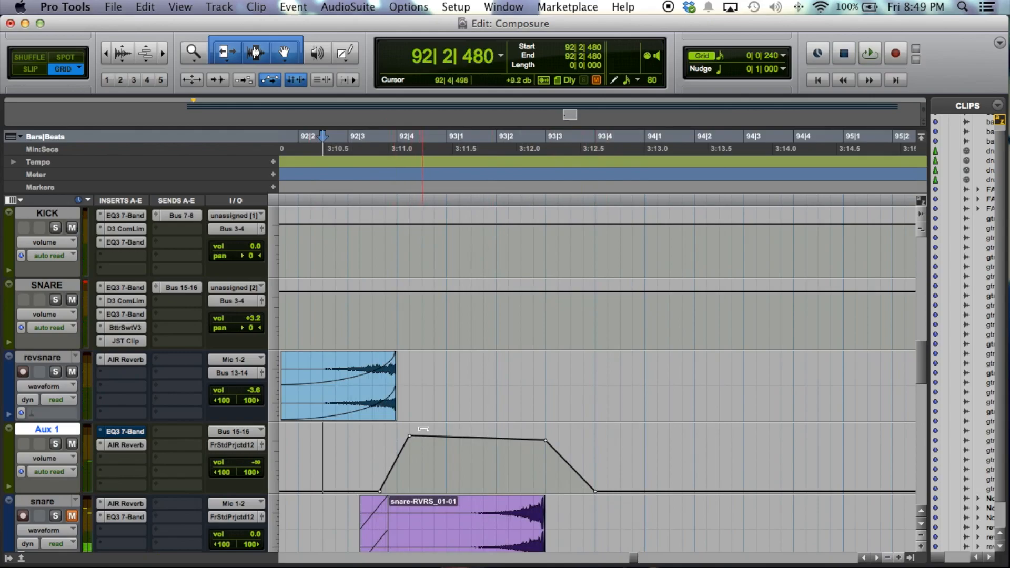
key(space)
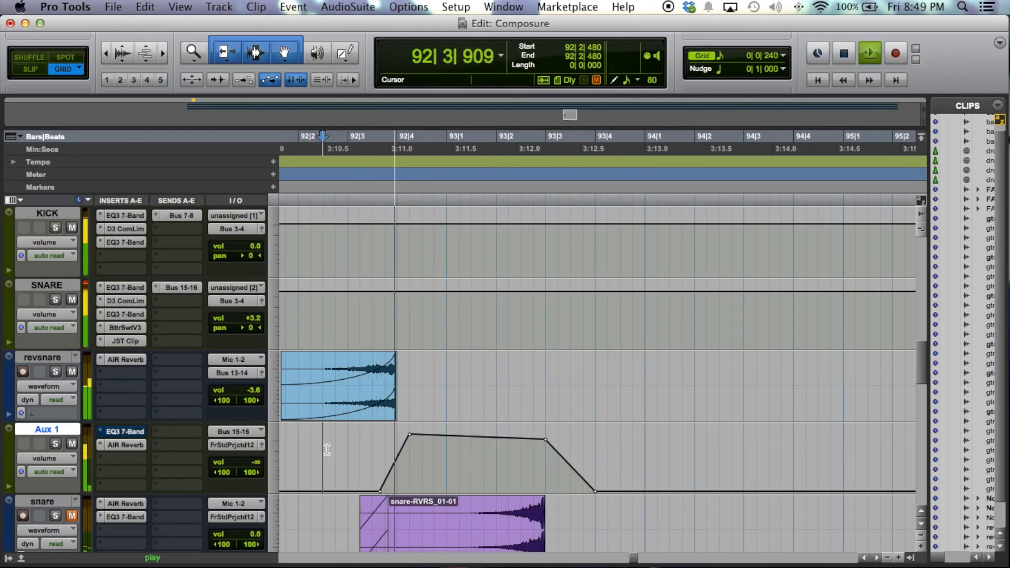
key(space)
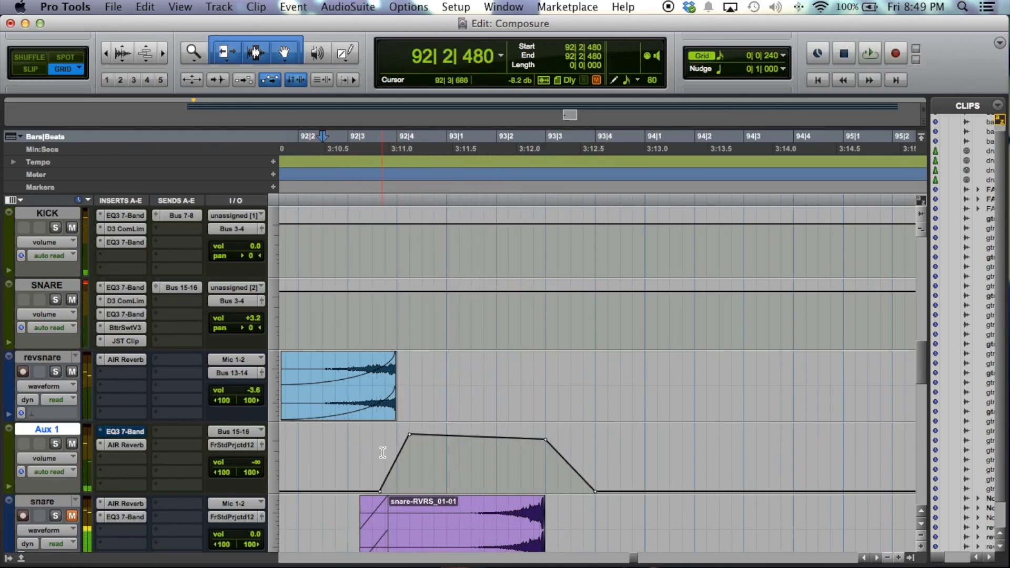
- Copy the Aux 1 volume automation between 92|3|000 and 93|4|240 to 93|3|000 and play the mix from 92|3|240
drag(351, 467, 603, 476)
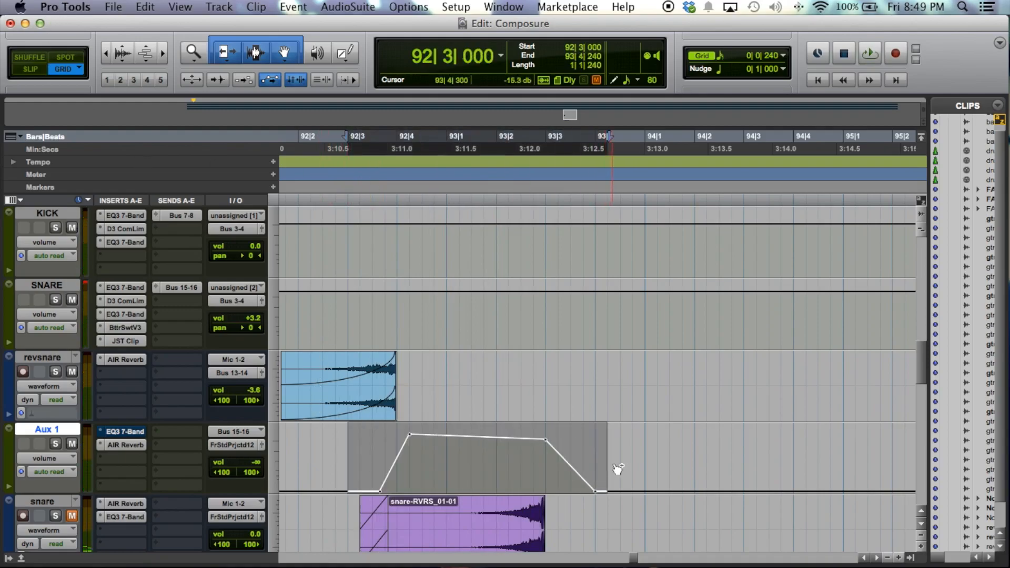
click(481, 470)
key(space)
key(space)
click(544, 467)
key(super+v)
click(354, 452)
key(space)
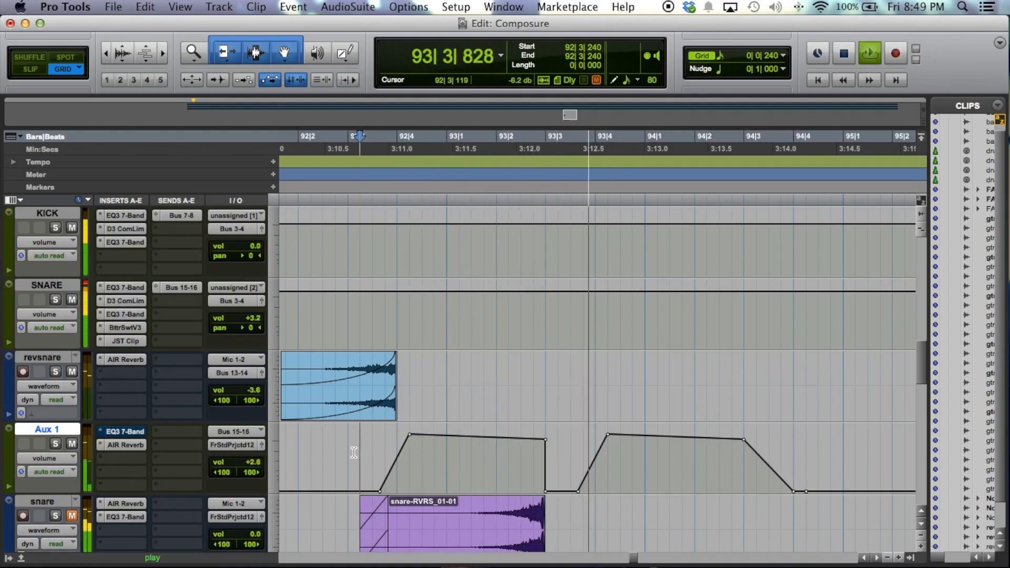
- Replay the mix from 92|3|240 and paste the copied Aux 1 volume automation at 94|3|000 and 95|3|000
key(space)
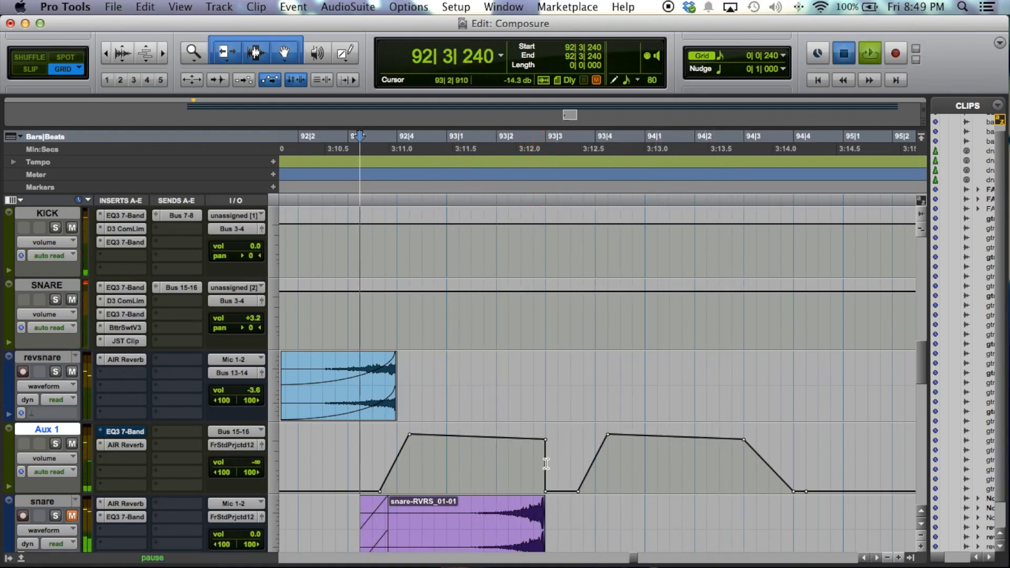
key(space)
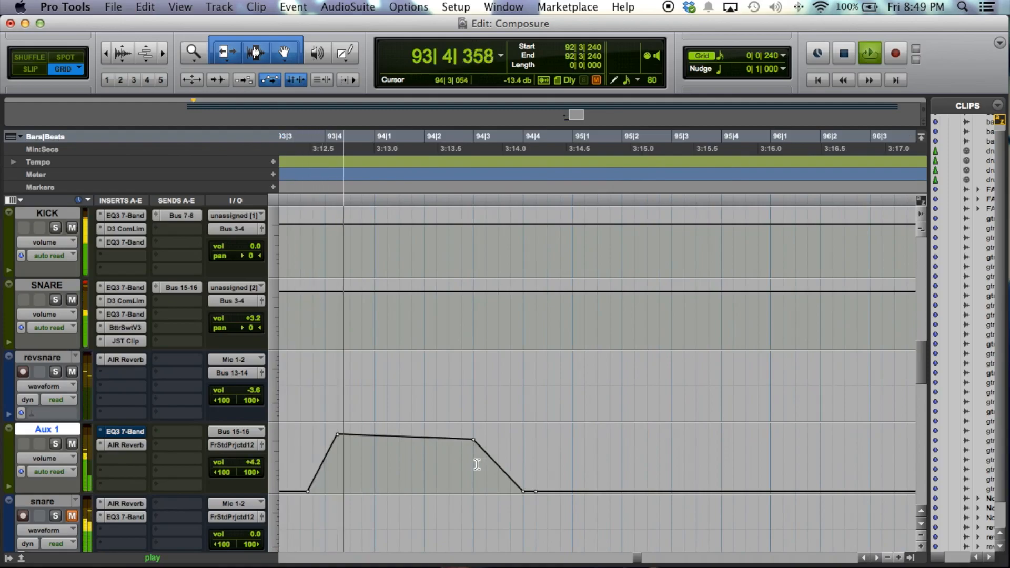
click(474, 464)
key(ctrl+v)
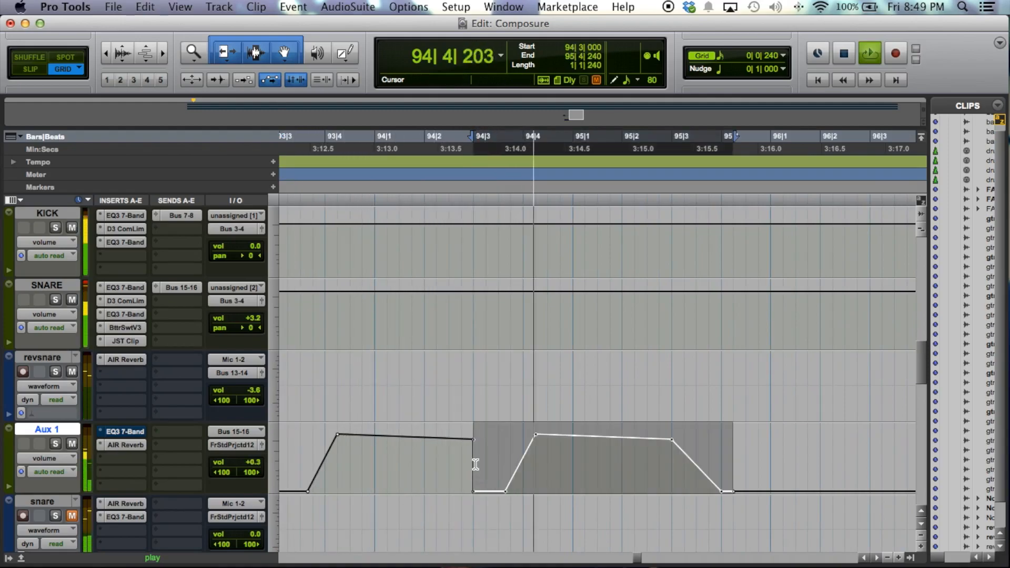
click(661, 469)
key(space)
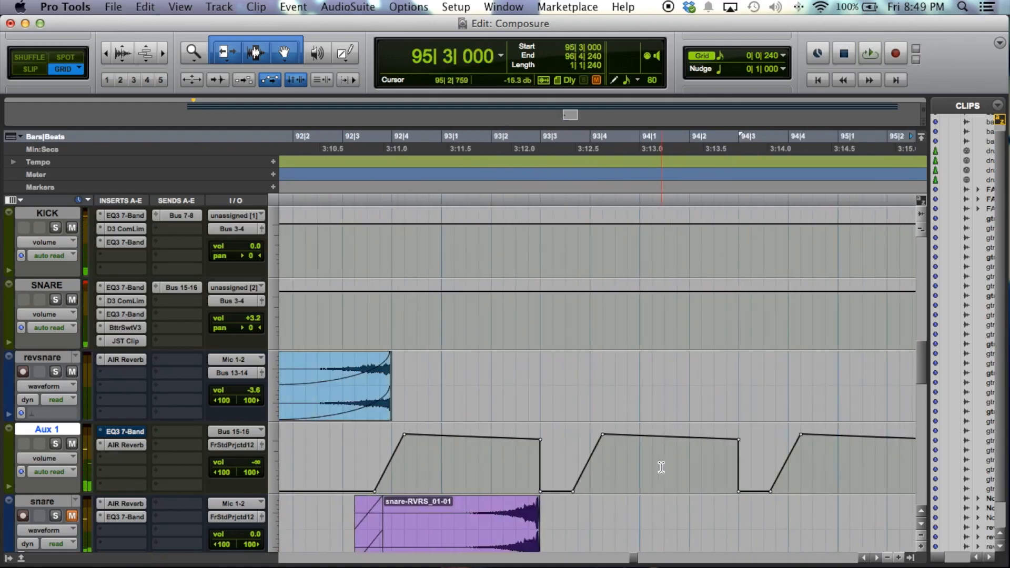
- Play the mix from 92|2|720 through the repeated Aux 1 reverb automation and save the session
click(729, 453)
key(space)
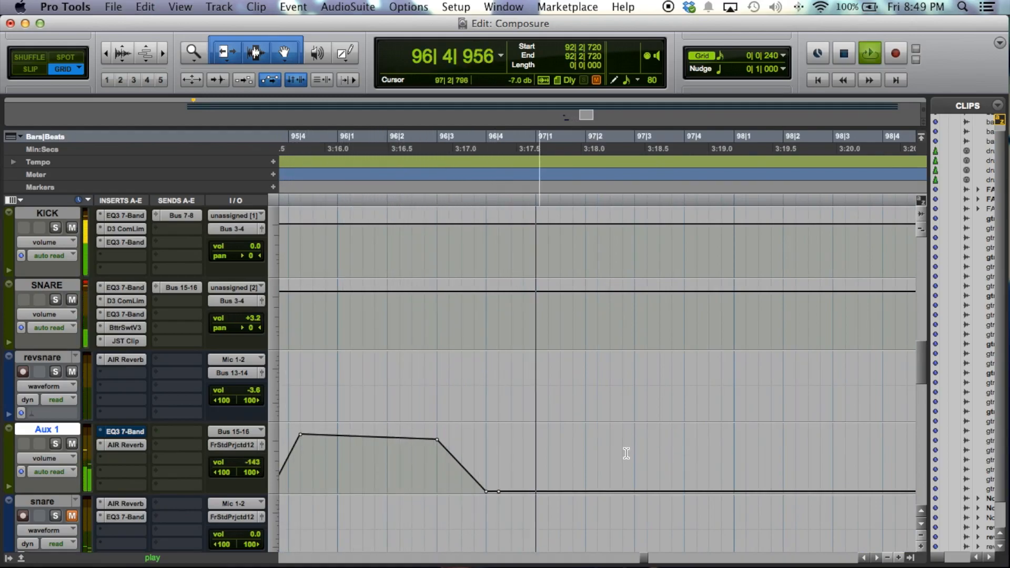
key(space)
key(super+s)
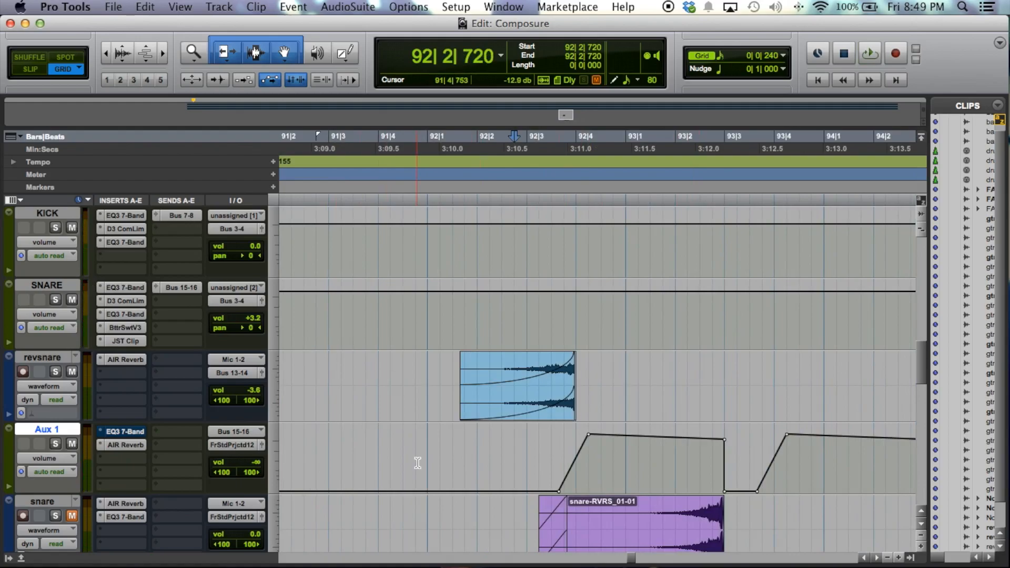
mouse_move(429, 462)
mouse_down()
mouse_move(478, 464)
mouse_move(428, 462)
mouse_up()
click(513, 452)
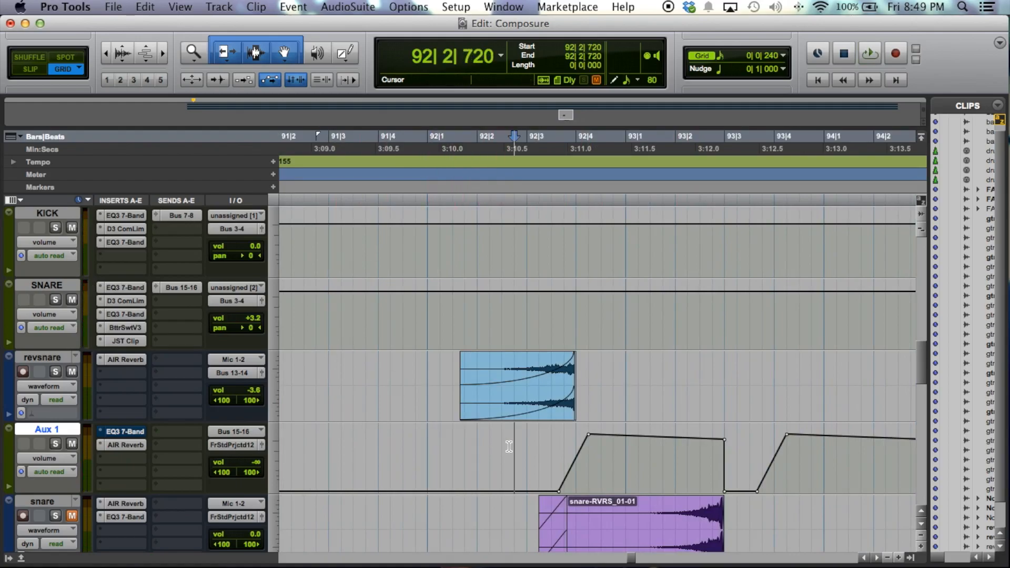